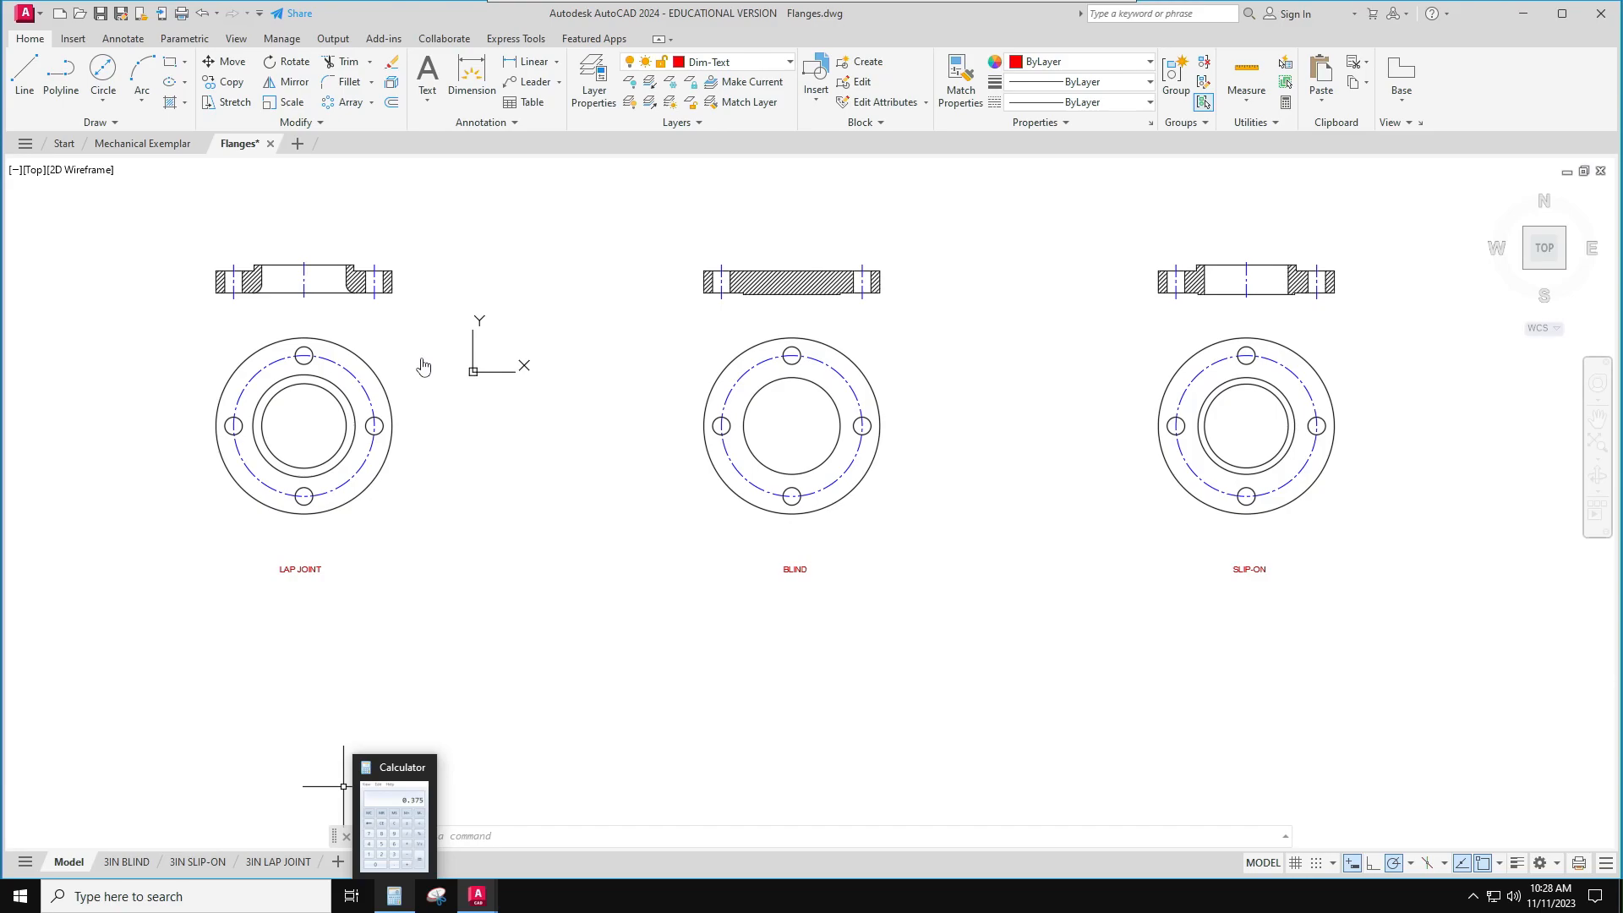
key("ctrl")
key("ctrl")
key("ctrl")
right_click(468, 384)
key("Escape")
Make GEOMETRY the current layer
mouse_move(473, 405)
middle_mouse_down()
mouse_move(536, 439)
mouse_move(574, 437)
middle_mouse_up()
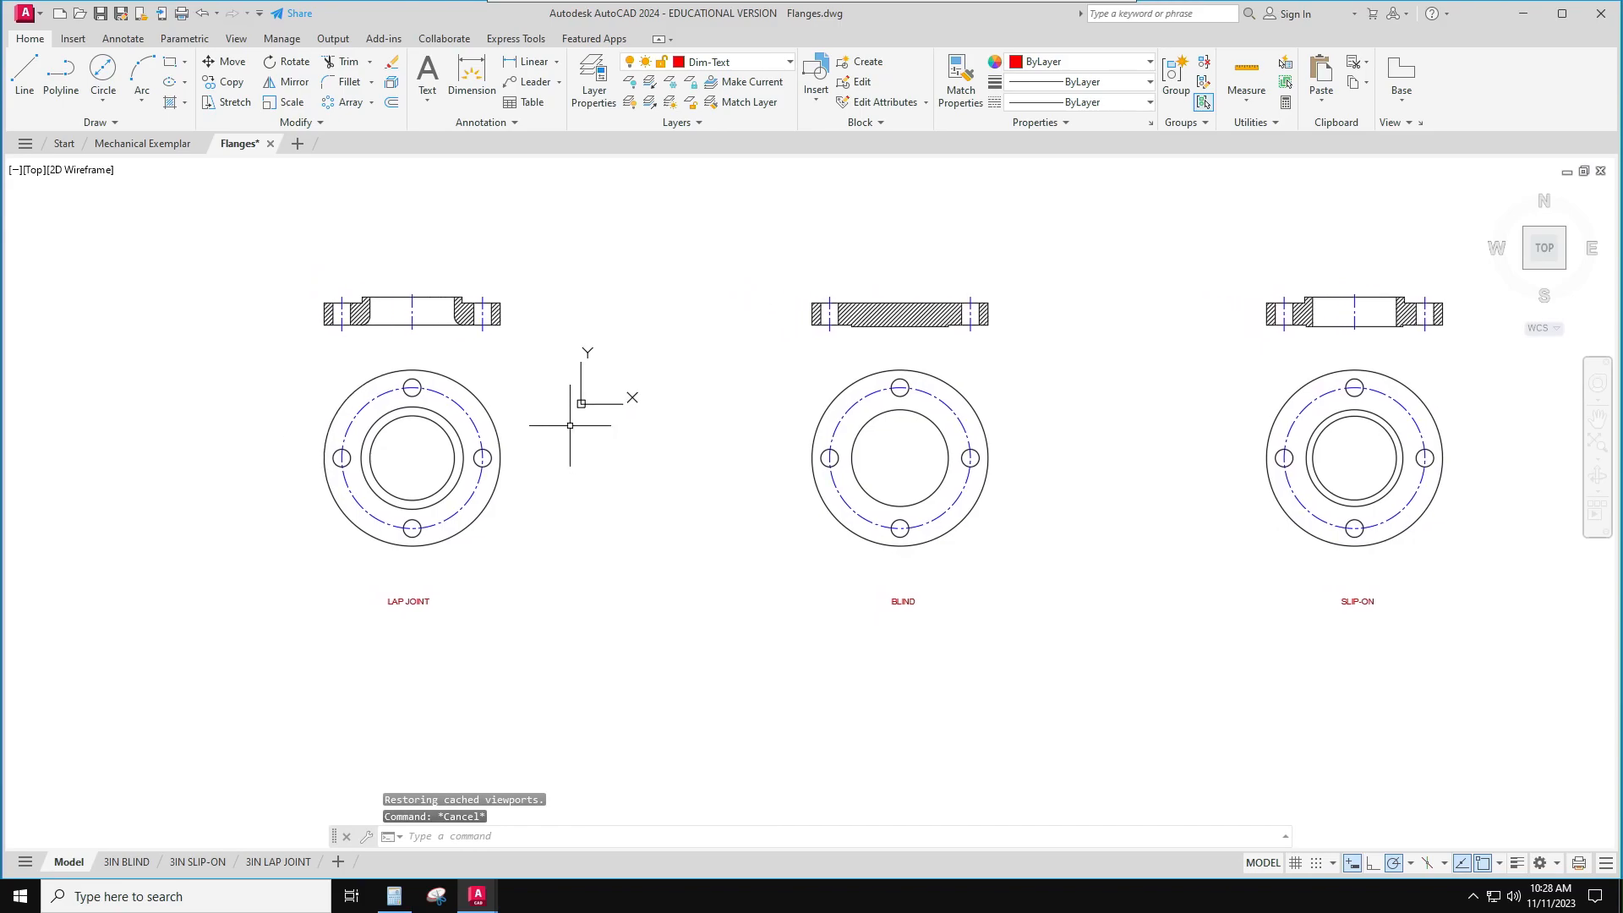
left_click(748, 63)
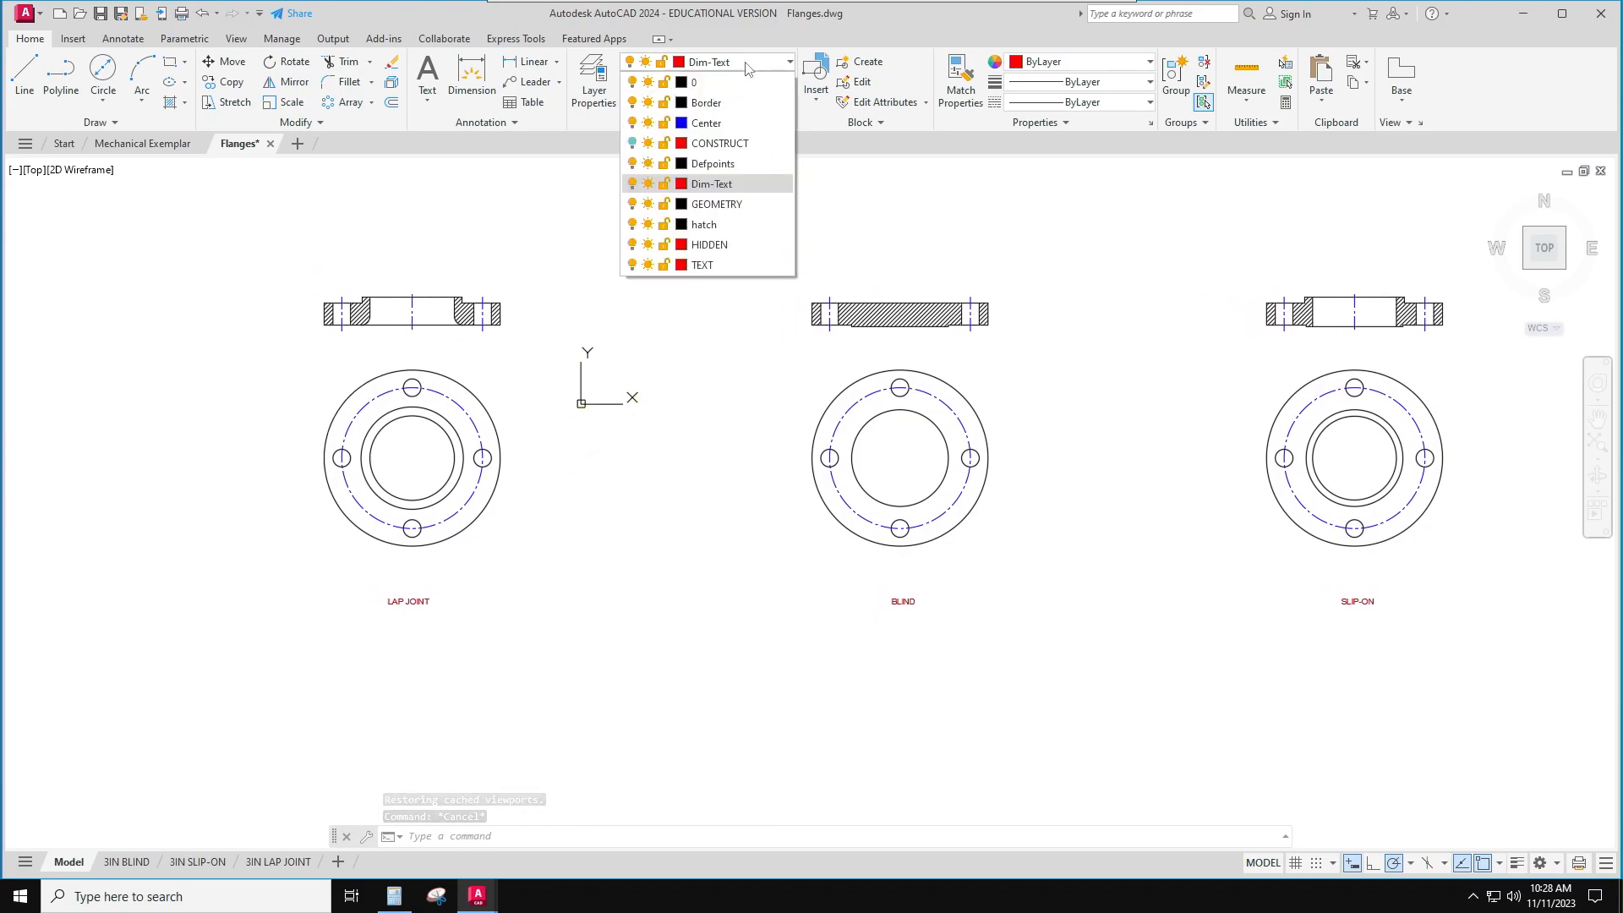
left_click(703, 207)
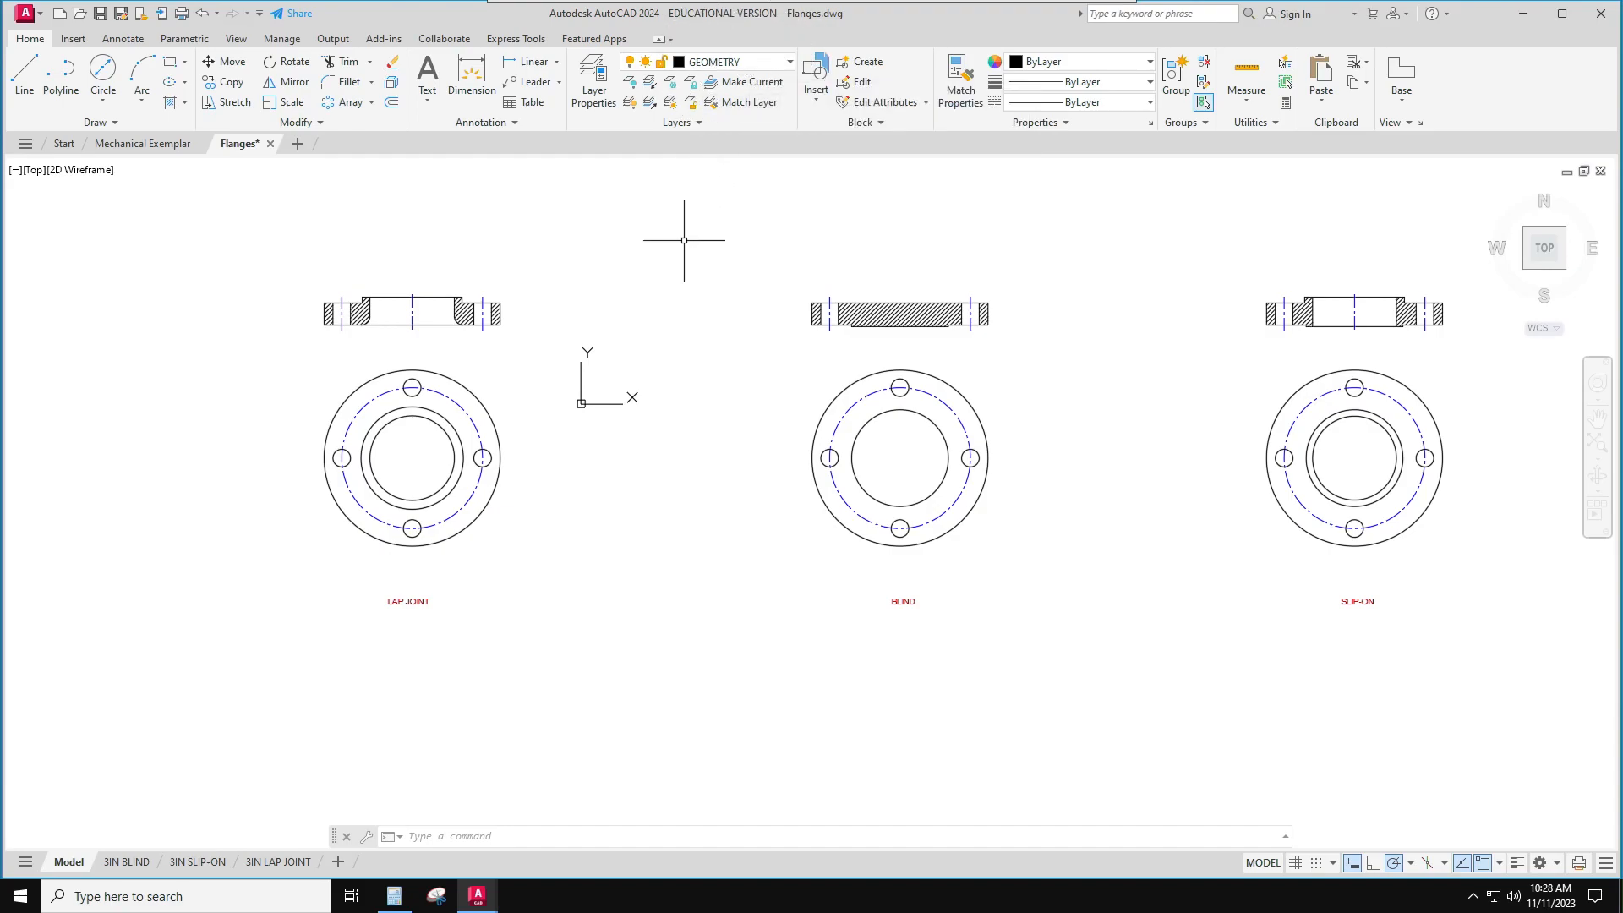
left_click(73, 38)
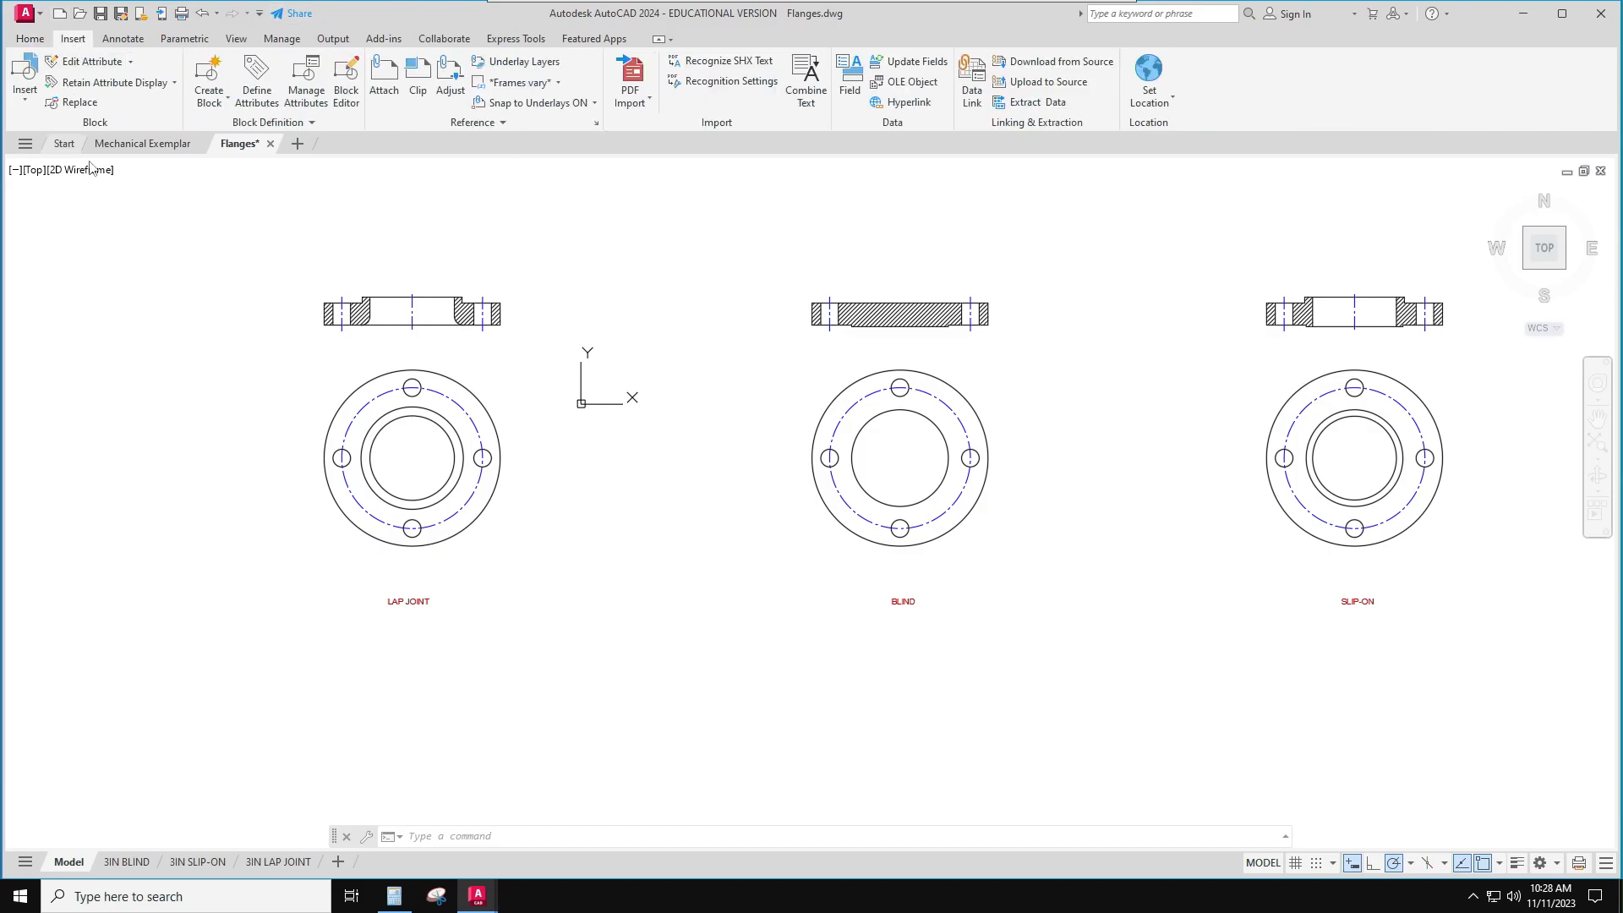
left_click(212, 94)
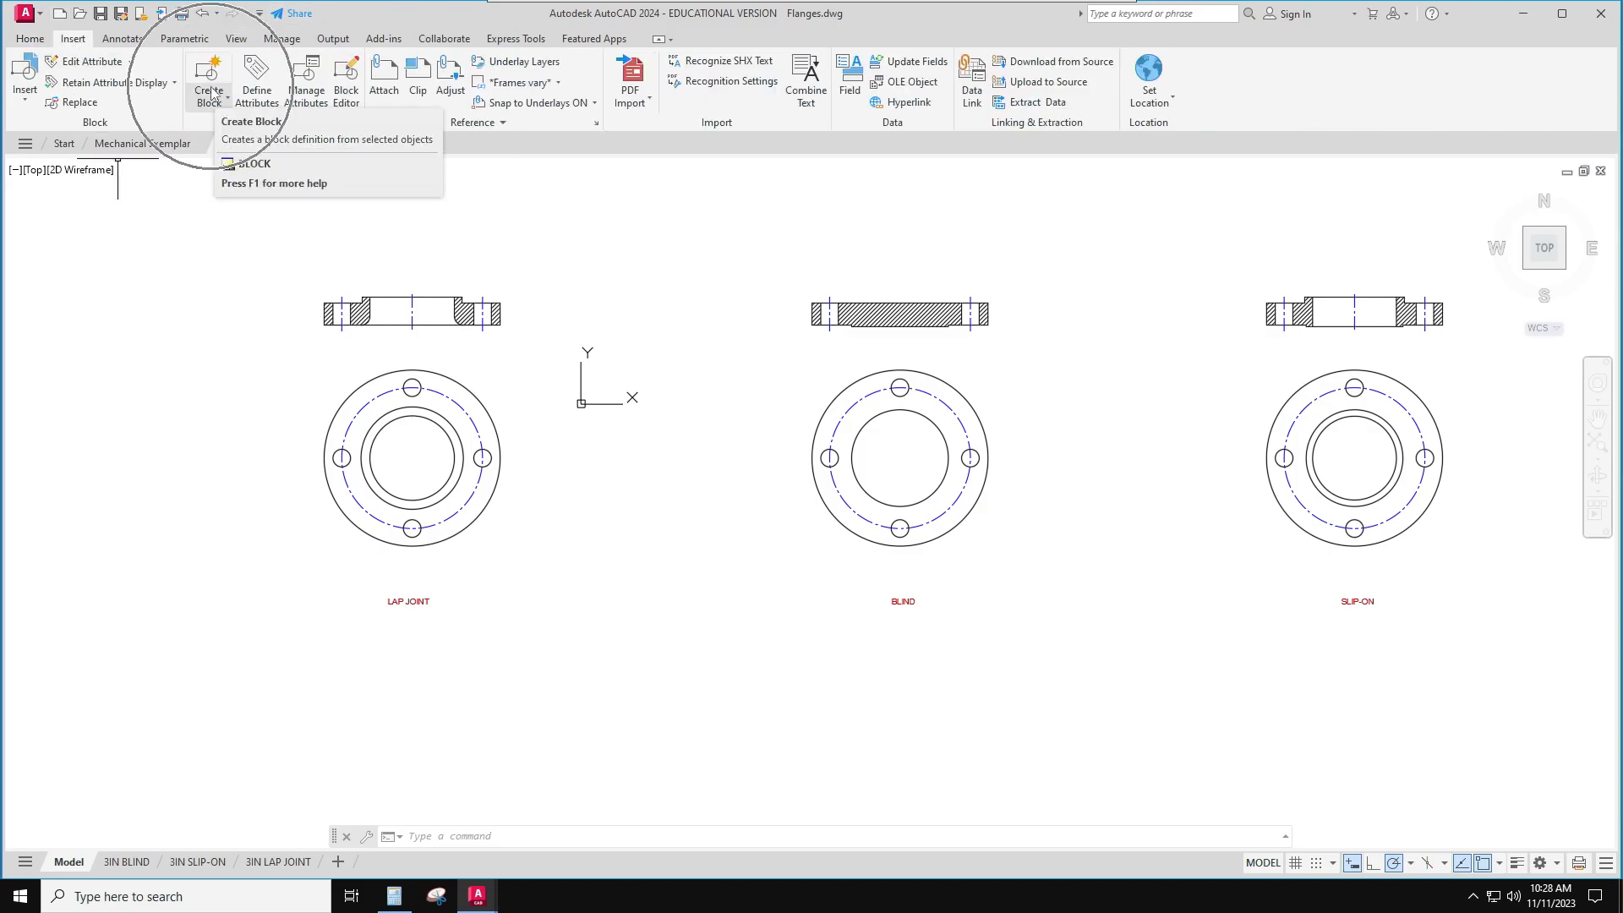
left_click(30, 38)
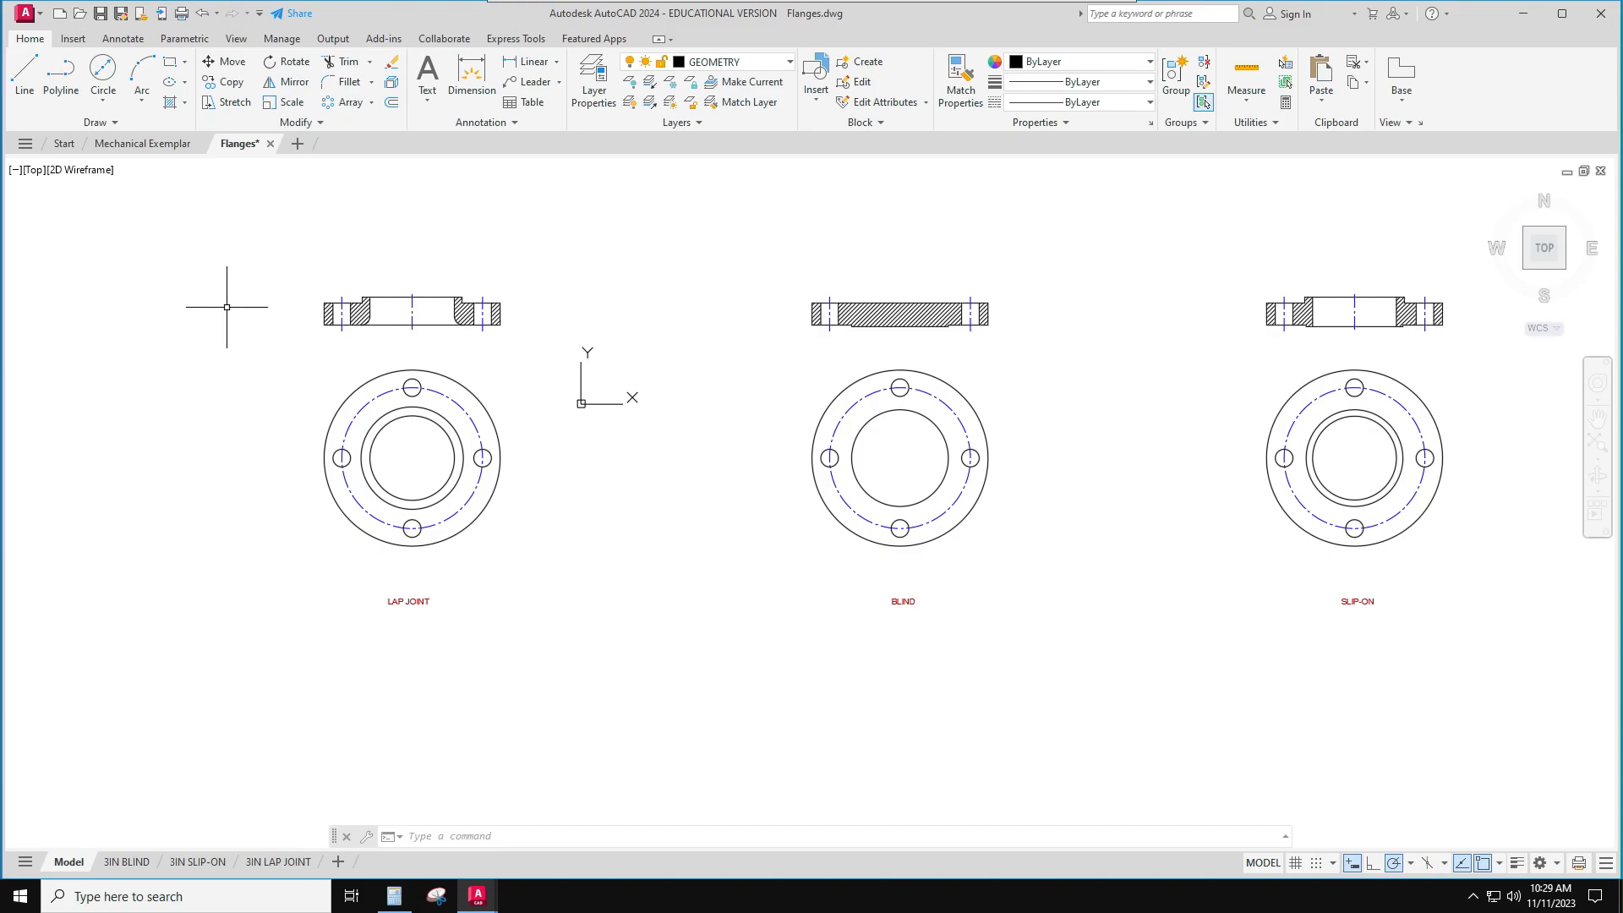
Start a block definition named 3IN LAP JOINT SECTION, with its base point at the midpoint of the lap joint section's bottom edge
type("BLOCK")
key("Return")
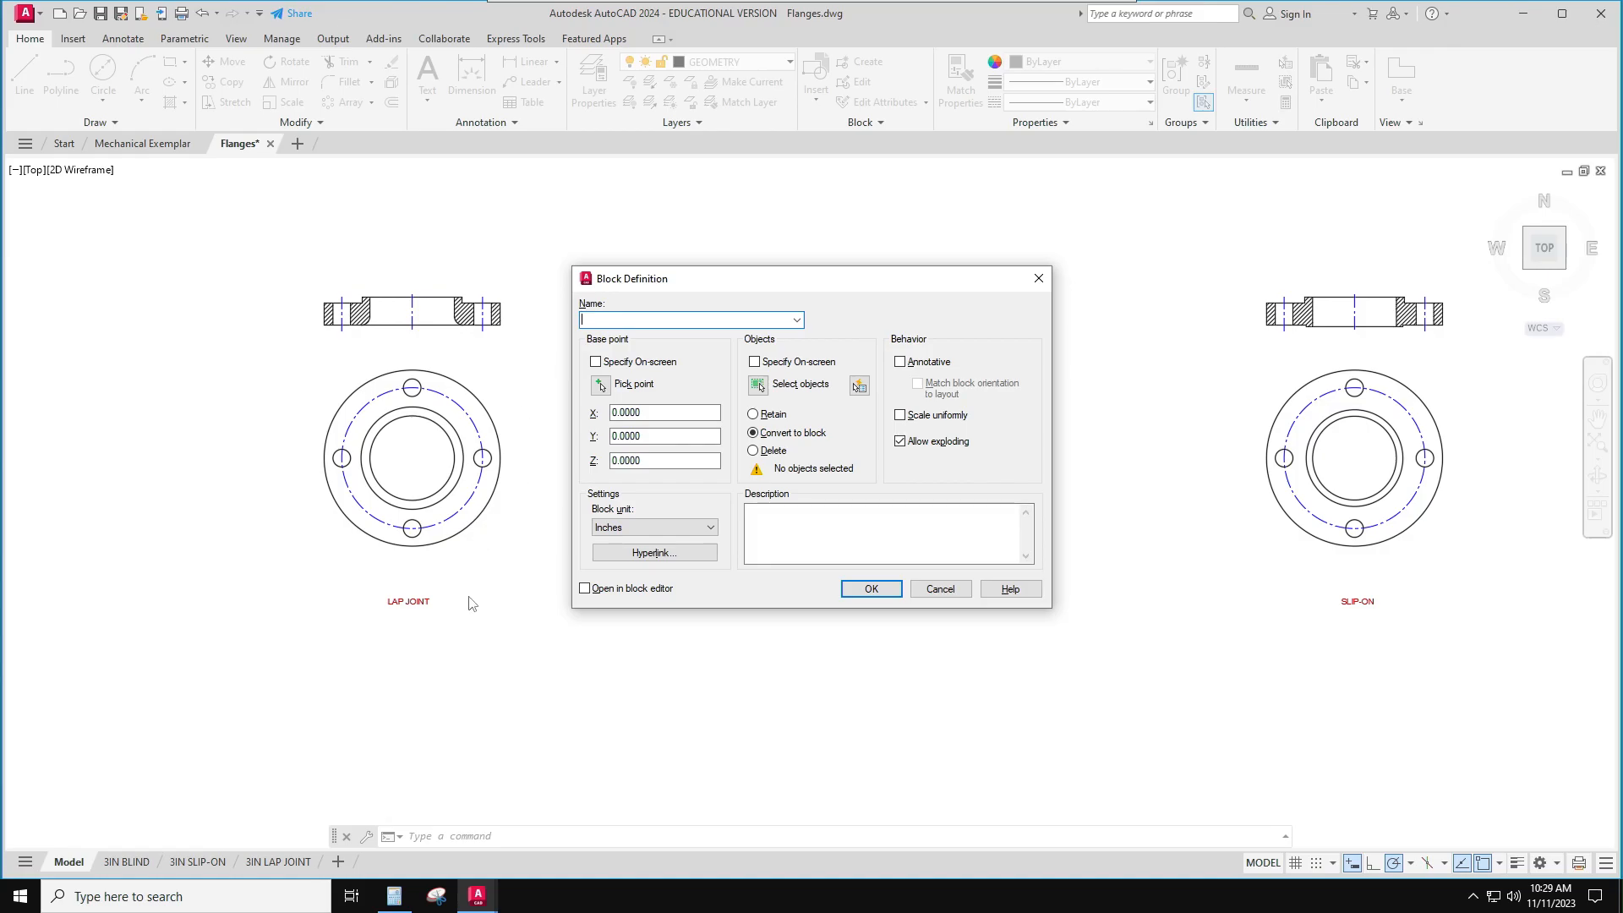
type("3IN LAP JOINT SECTION")
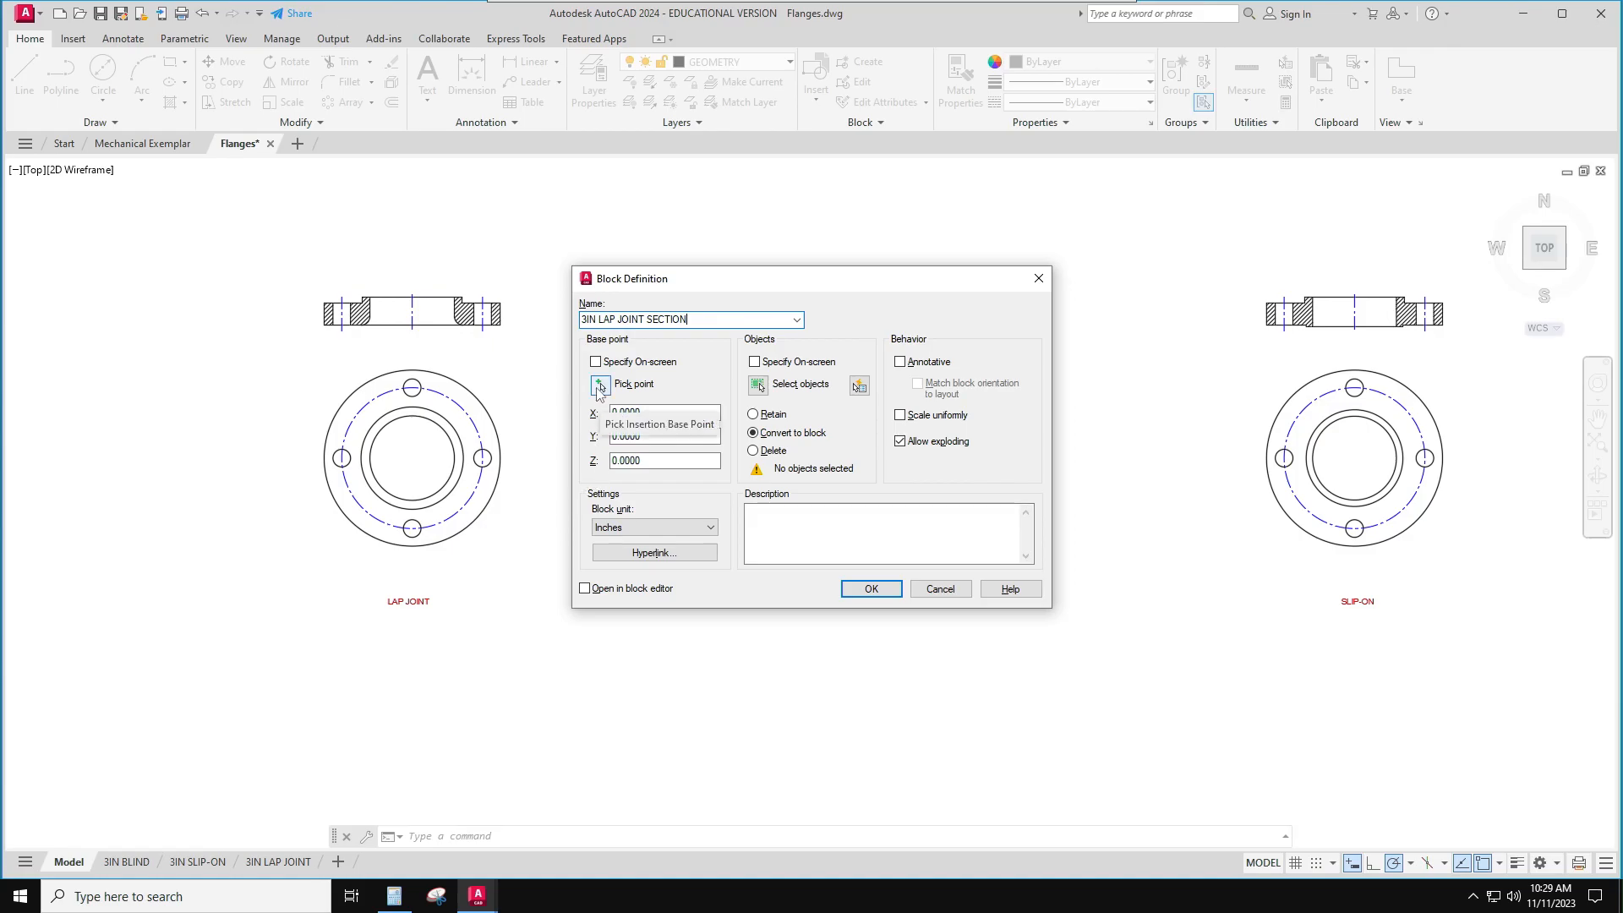
left_click(599, 386)
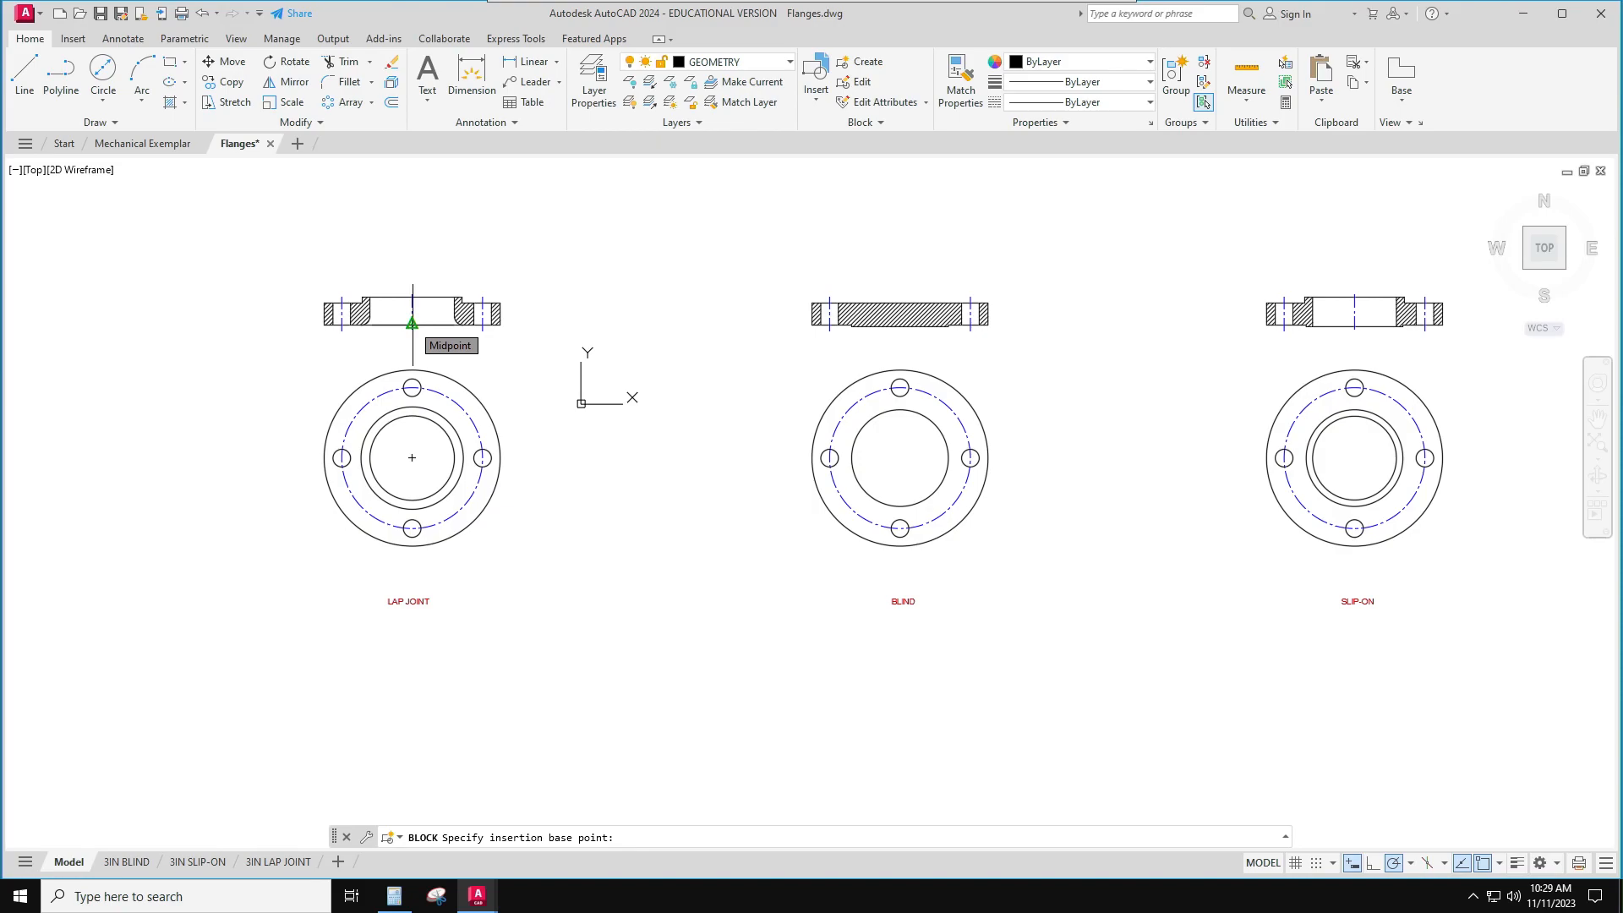
left_click(412, 324)
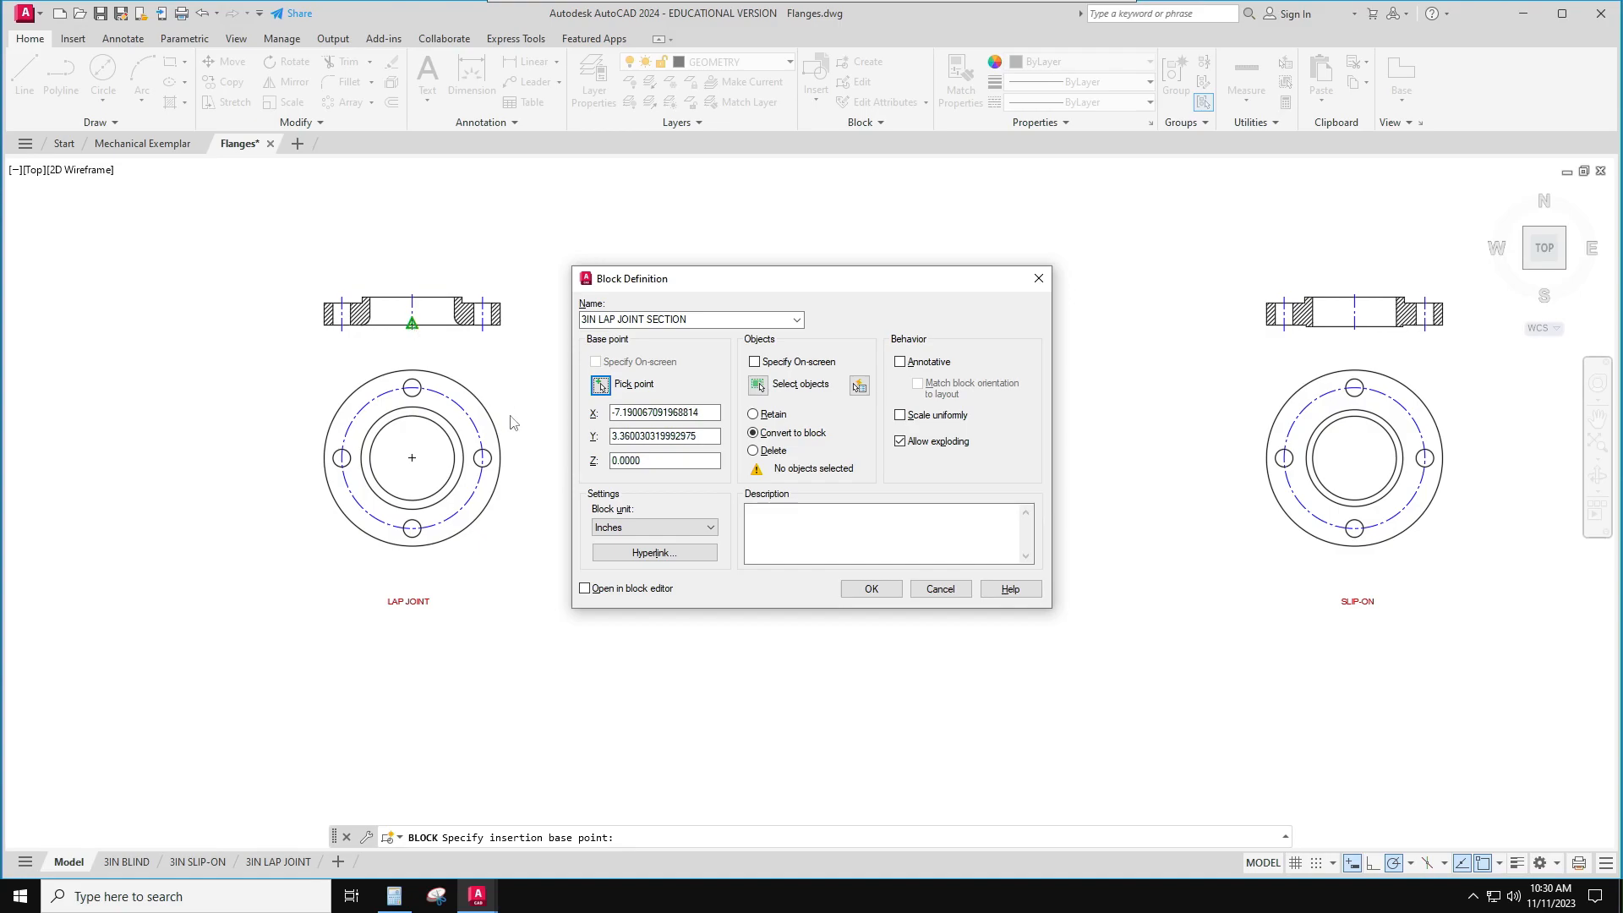
Select all objects of the lap joint section view and create the block with Convert to block
left_click(758, 386)
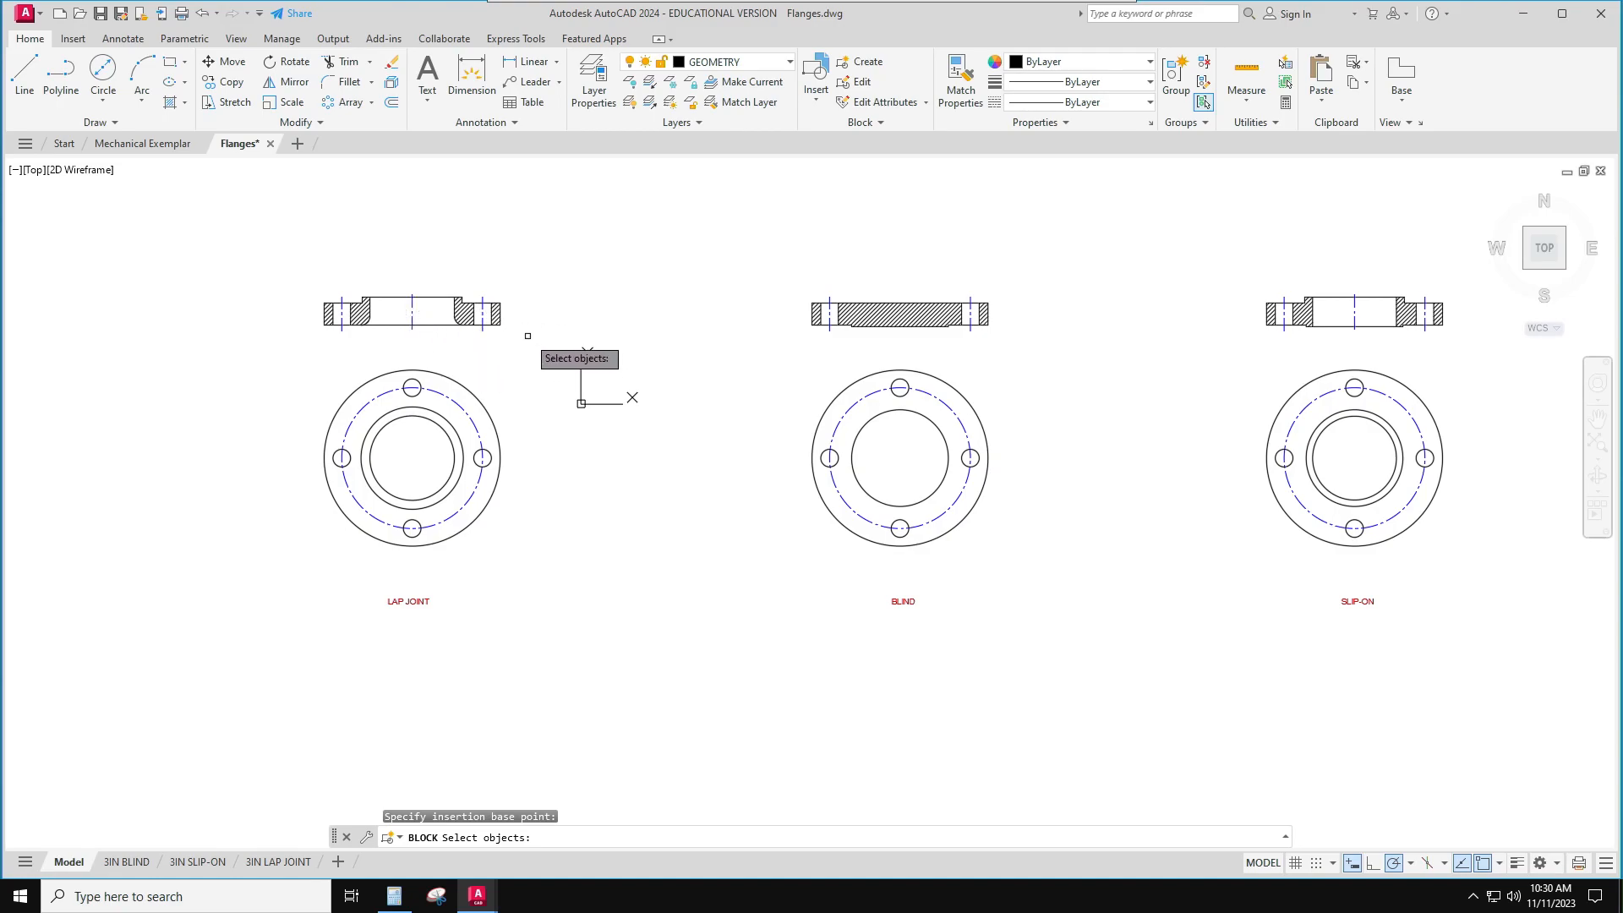
left_click(530, 334)
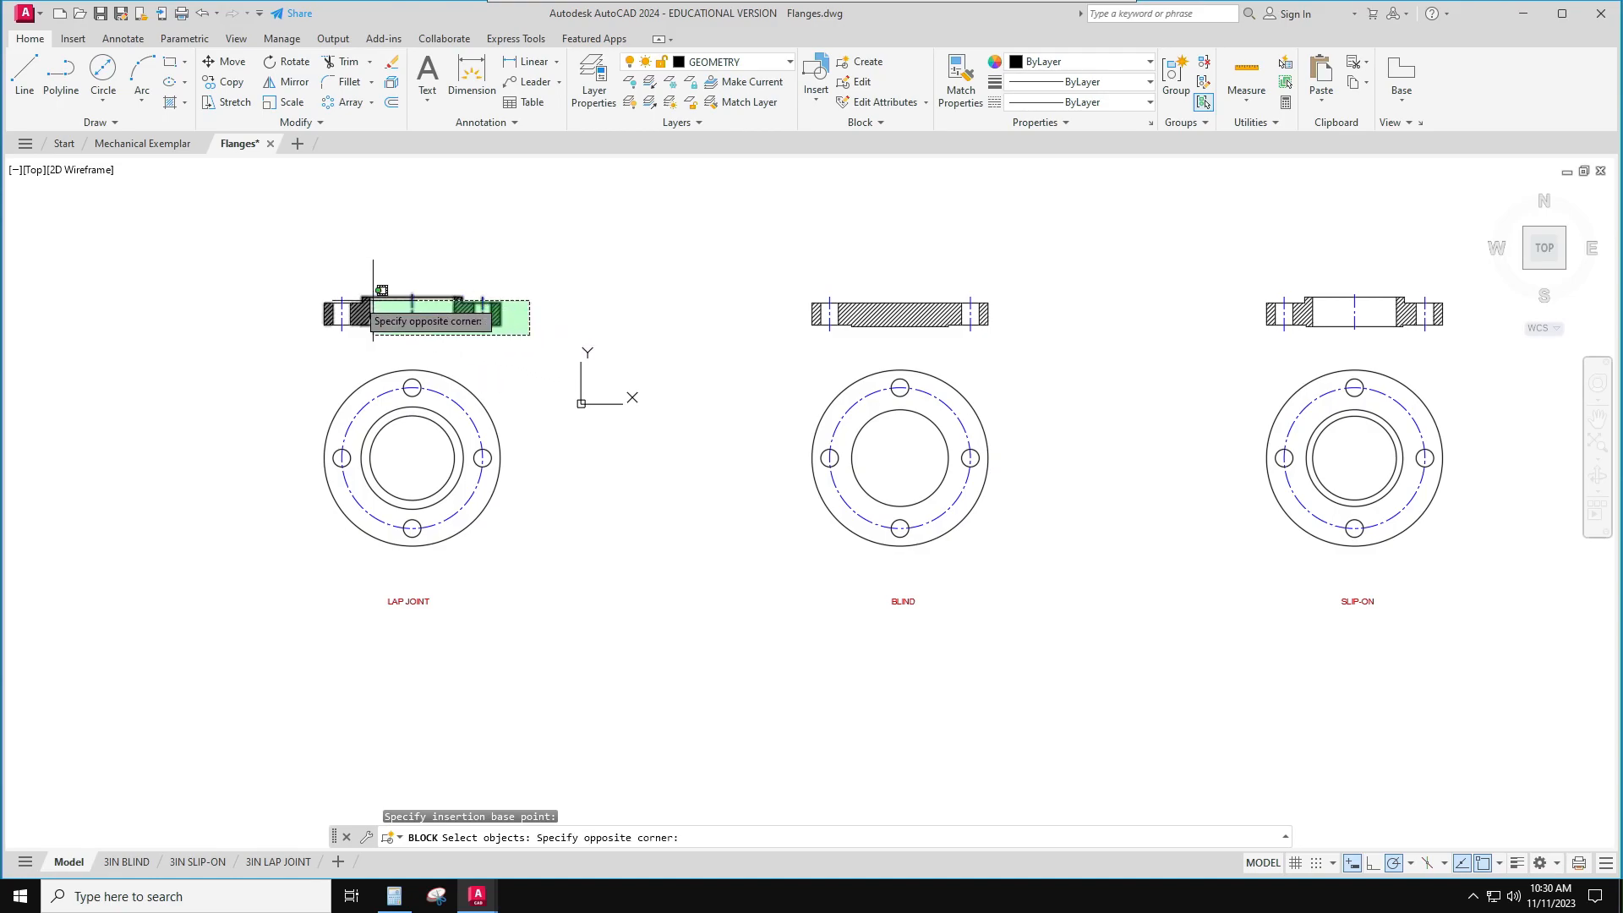
left_click(283, 278)
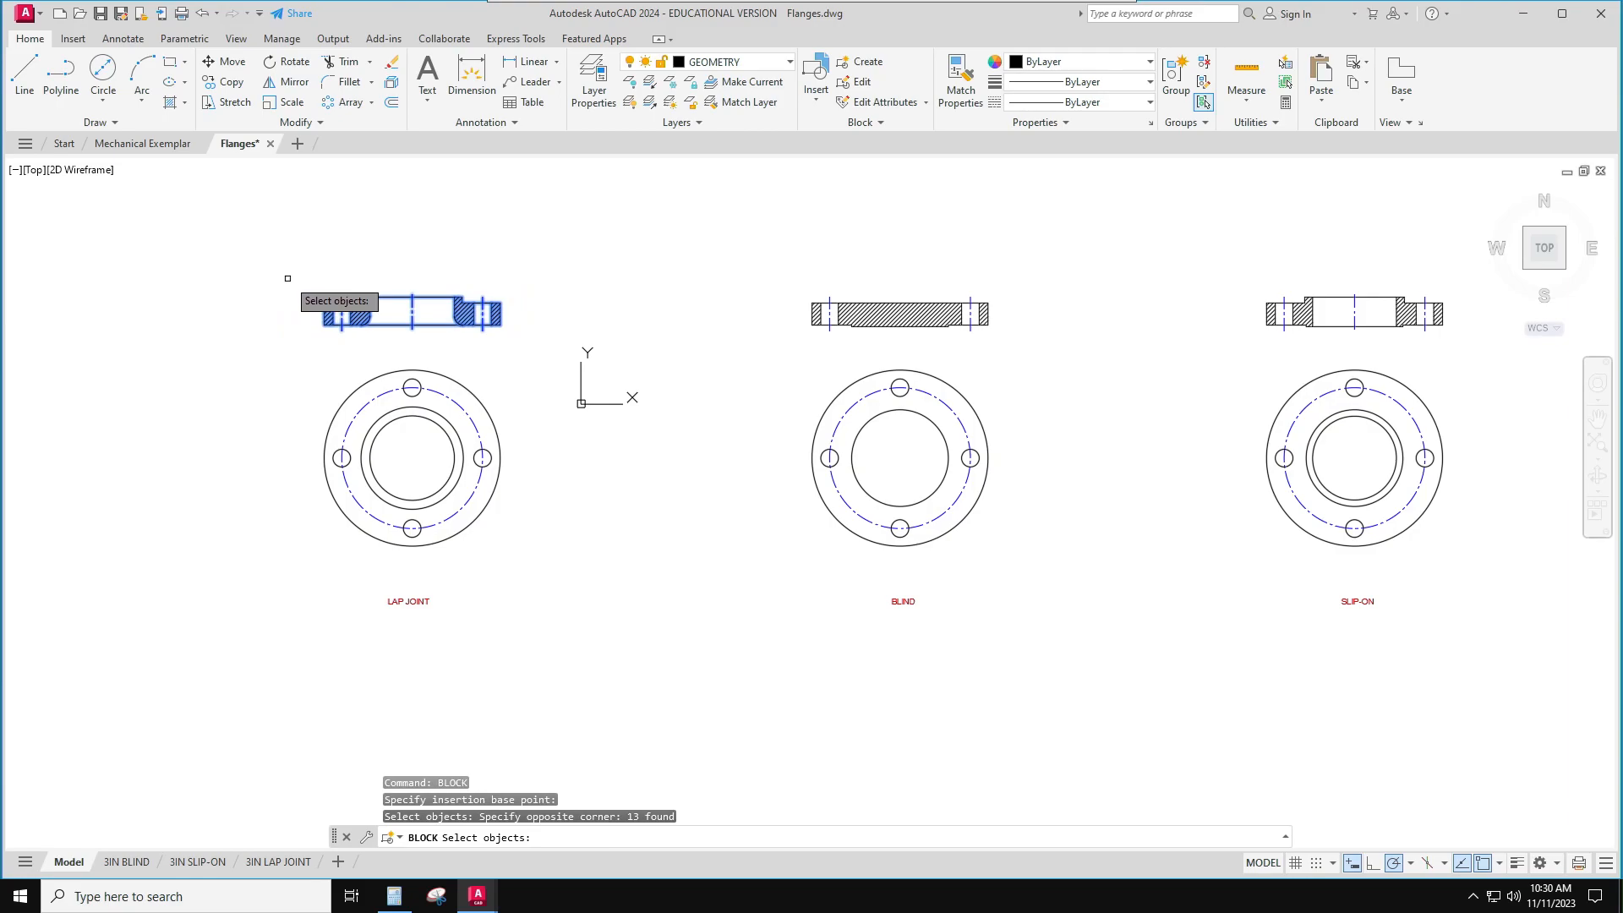
key("Return")
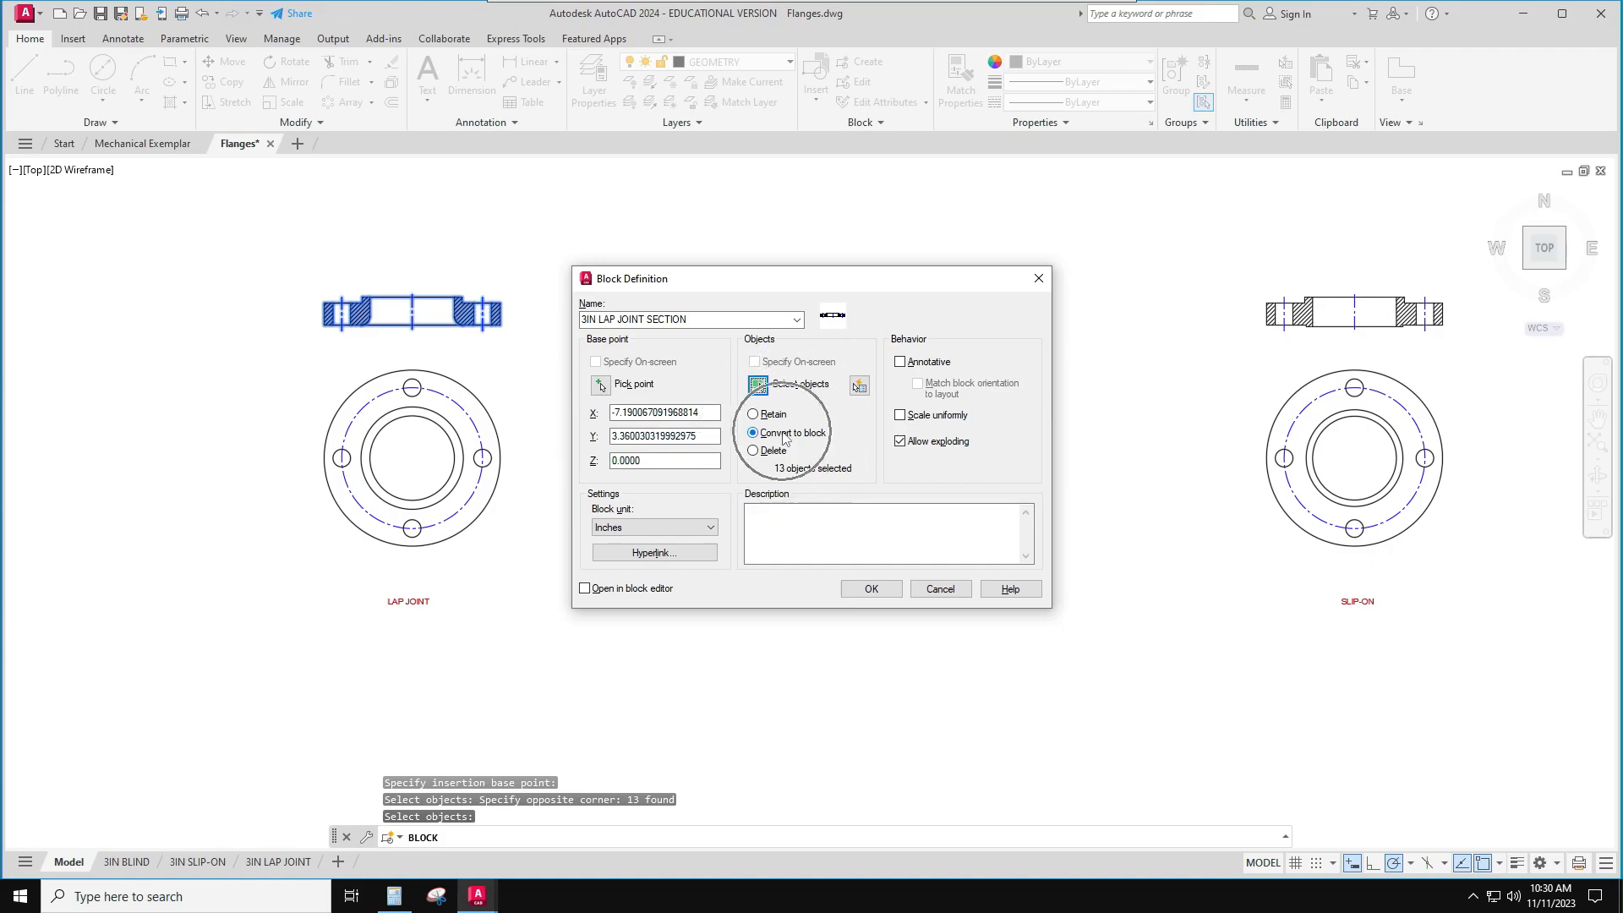
left_click(870, 590)
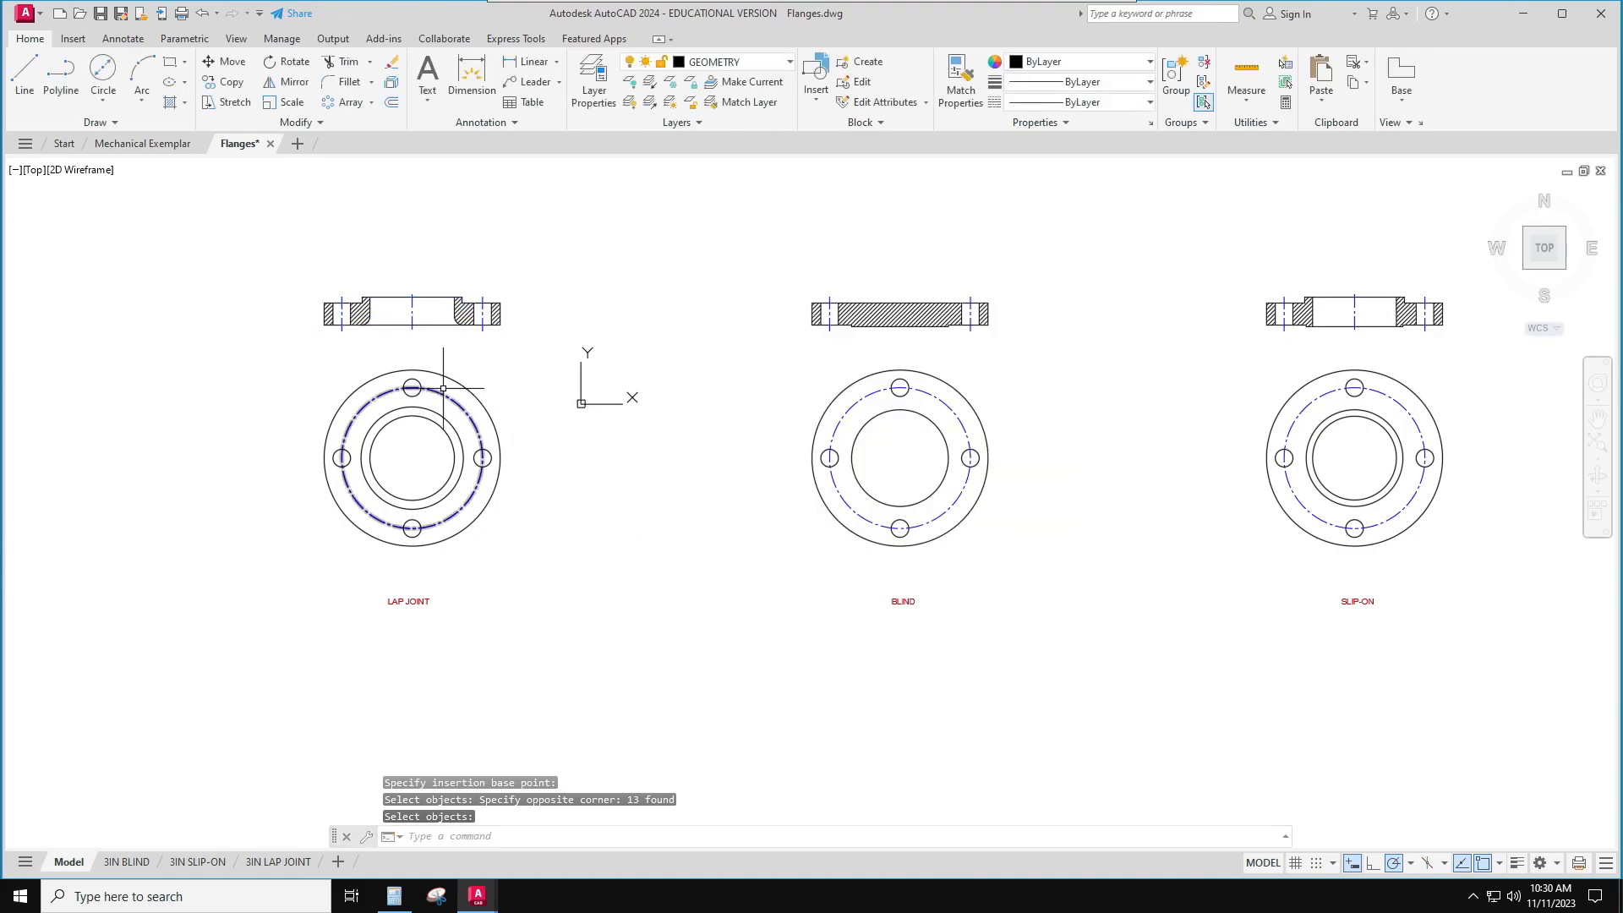
Check that the lap joint section behaves as one block by picking it up at its base point, and cancel without moving it
key("Escape")
left_click(452, 317)
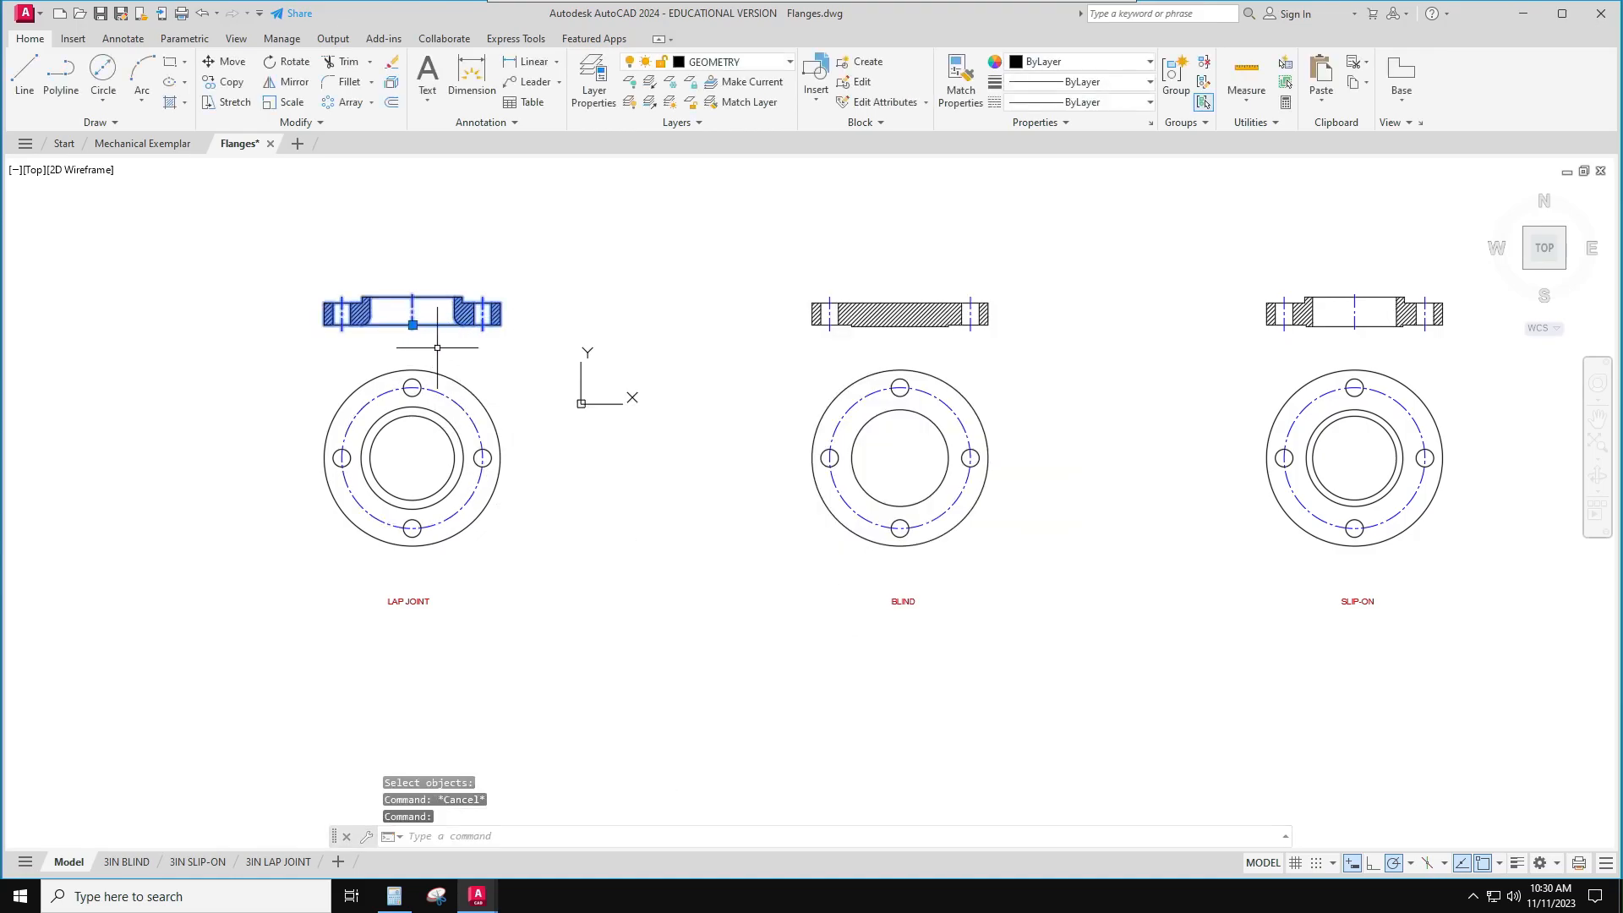
left_click(412, 324)
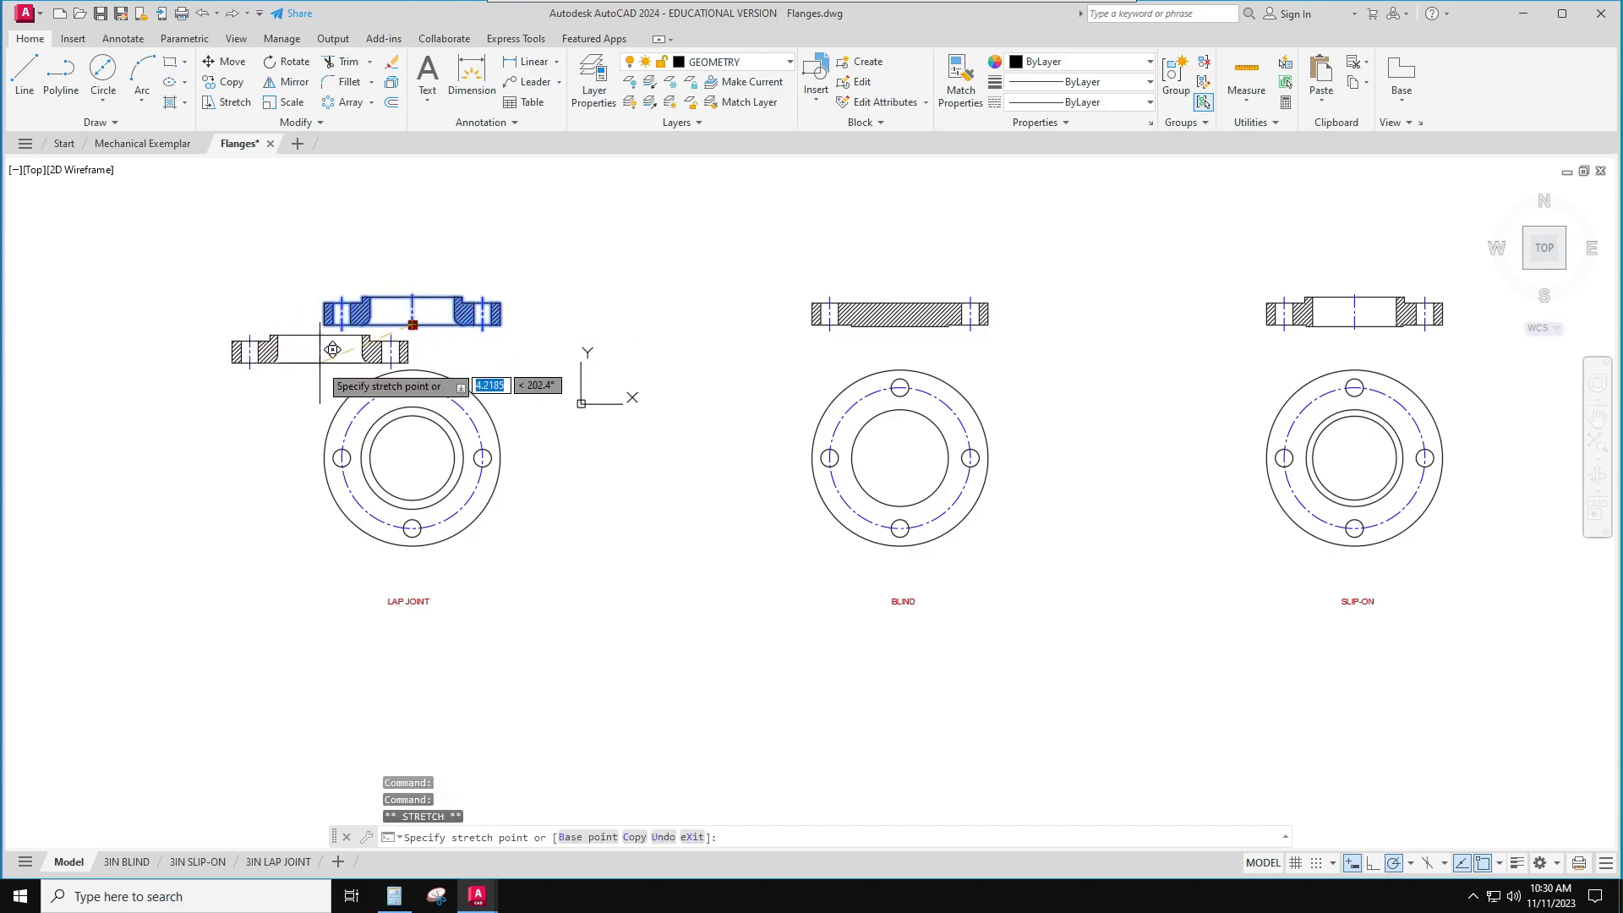
key("Escape")
key("Escape")
key("Escape")
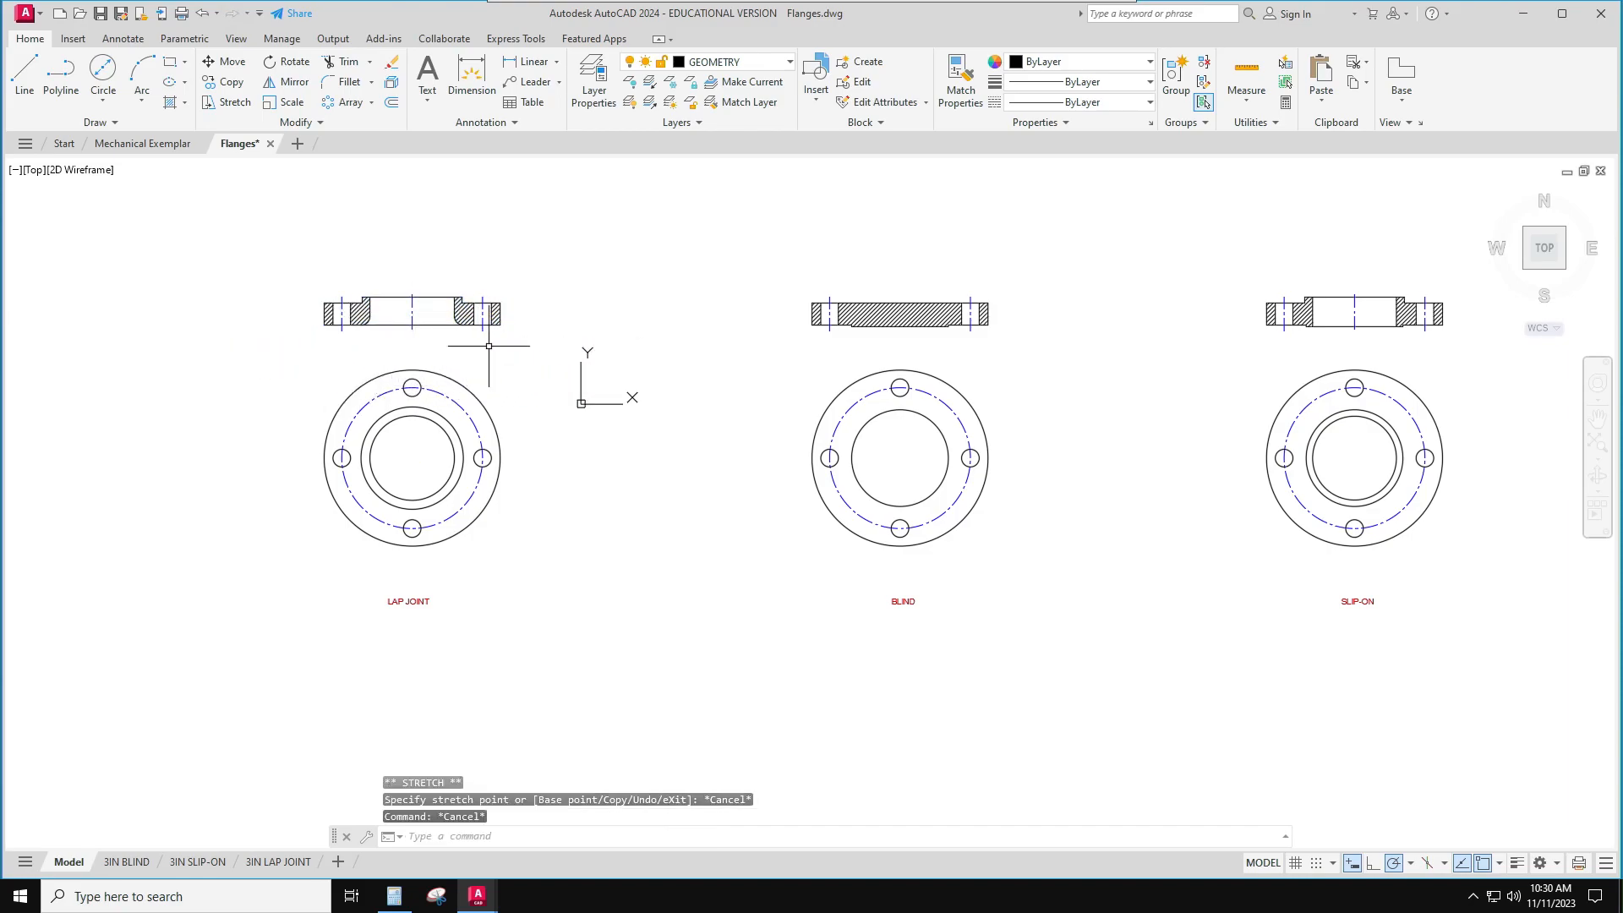
Open DesignCenter and list the blocks stored in Flanges.dwg
type("dc")
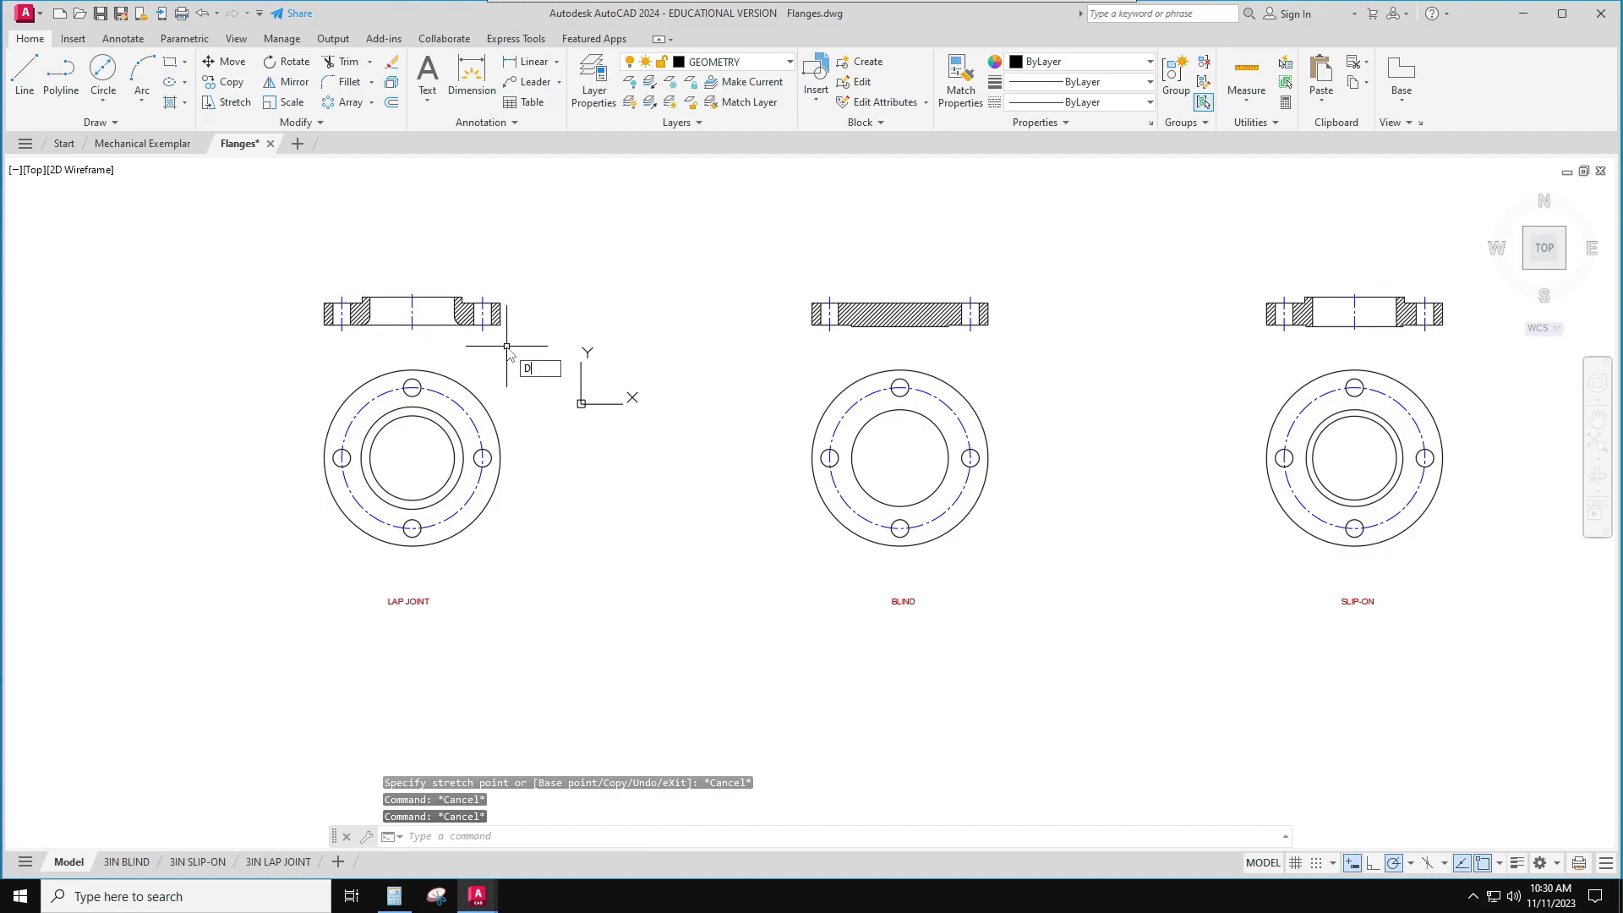
key("Return")
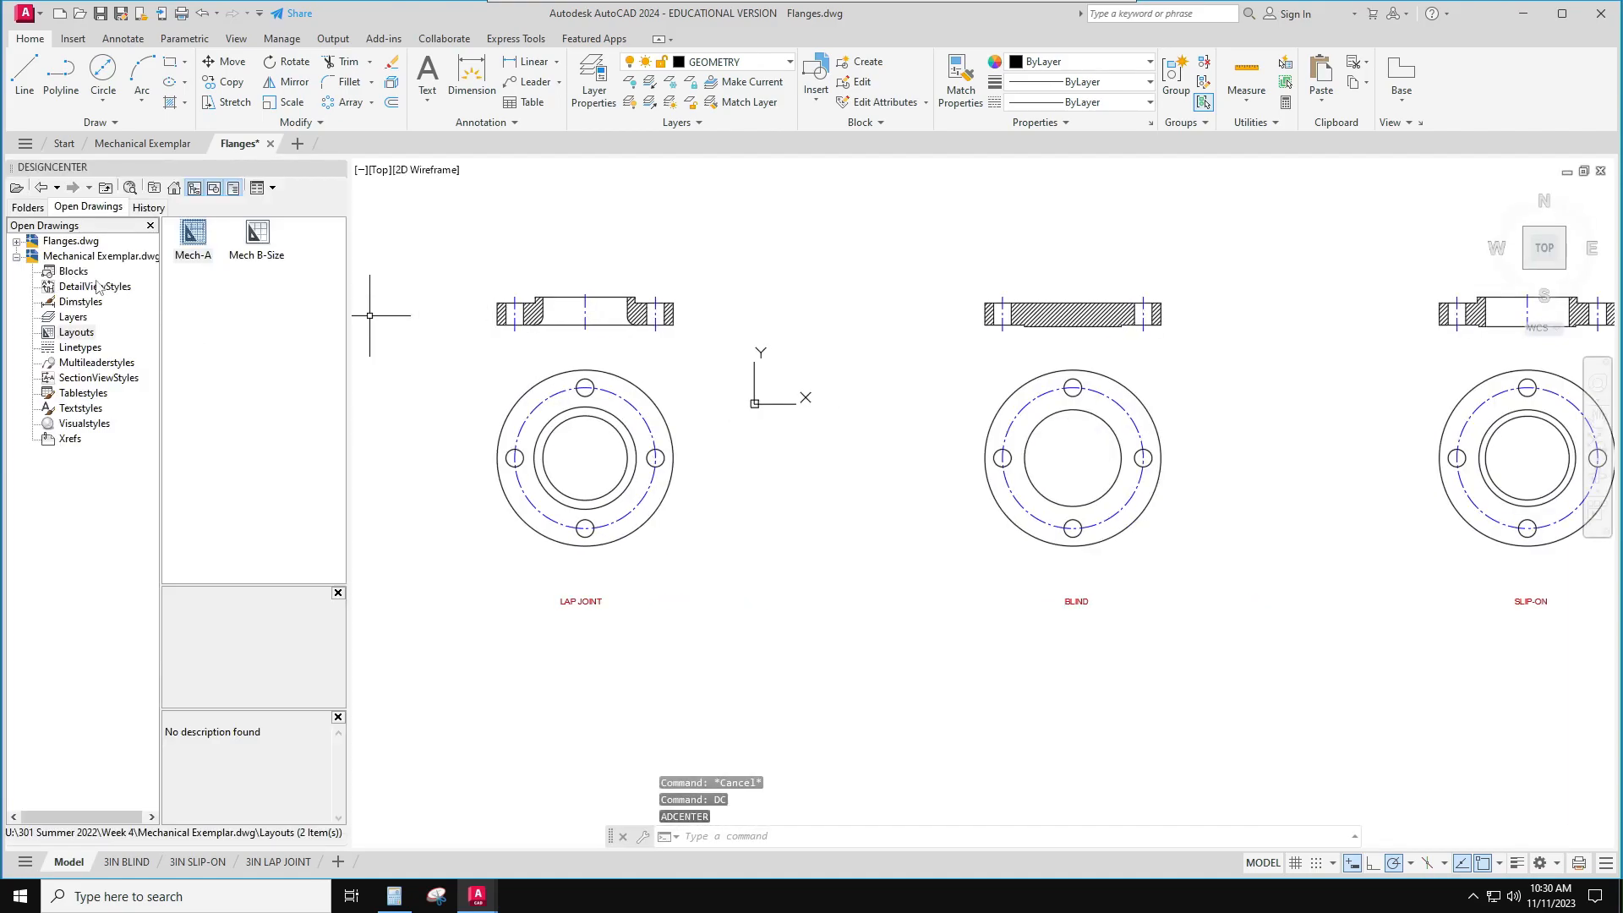
left_click(16, 256)
left_click(16, 242)
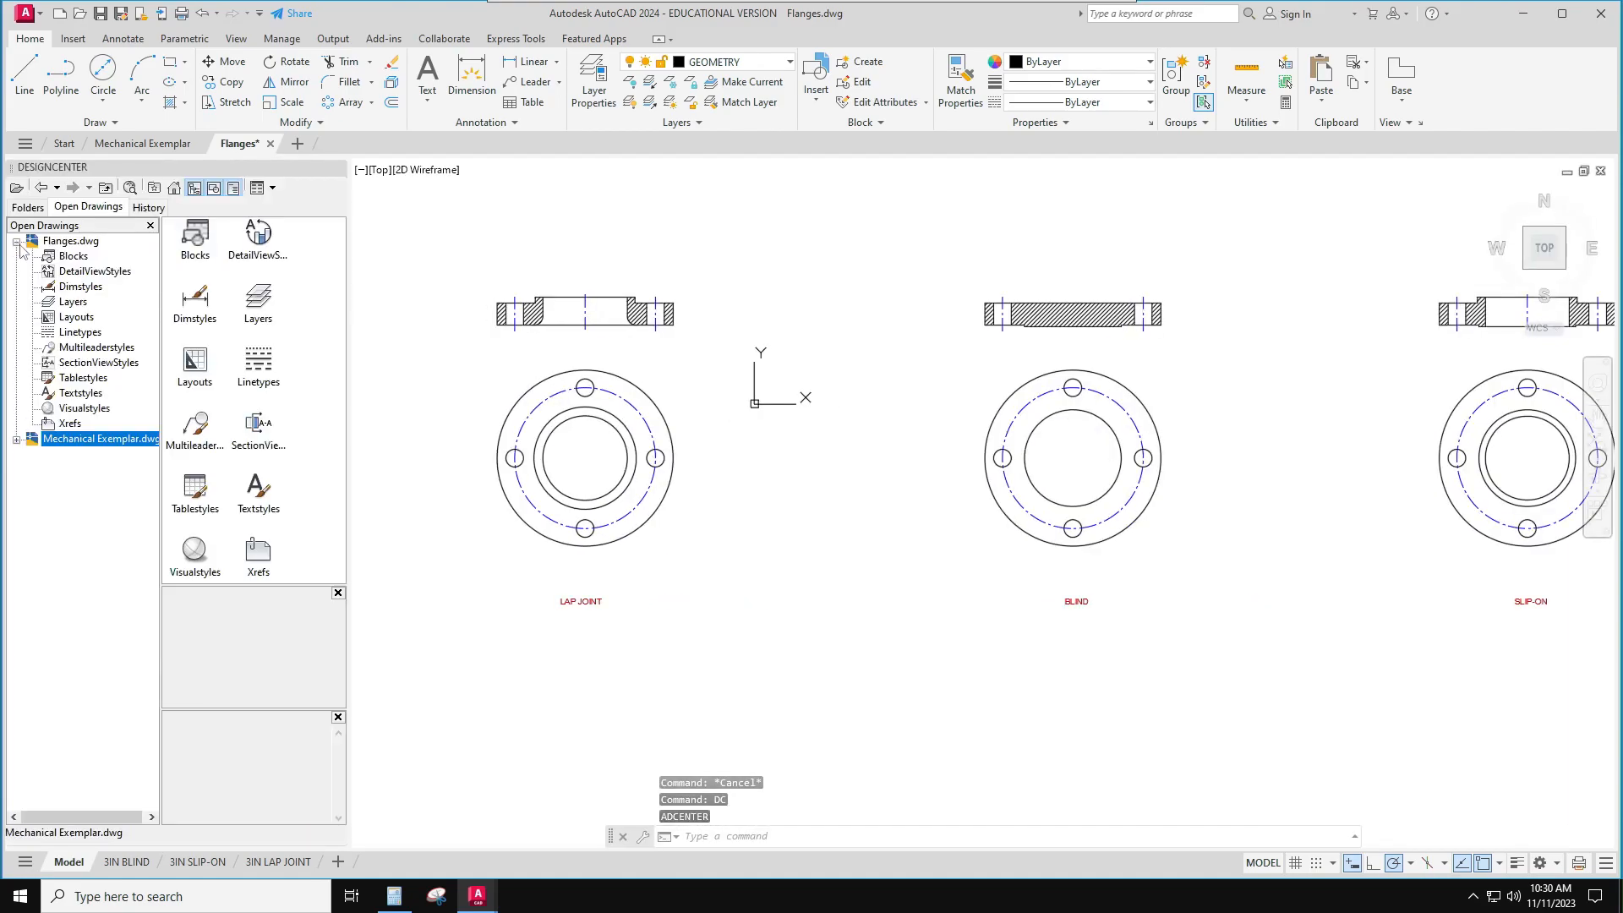
left_click(69, 256)
Insert a test copy of the 3IN LAP JOINT SECTION block from DesignCenter just above the original lap joint section
mouse_move(192, 235)
left_mouse_down()
mouse_move(578, 245)
mouse_move(589, 297)
mouse_move(588, 242)
left_mouse_up()
key("Escape")
key("Escape")
key("Escape")
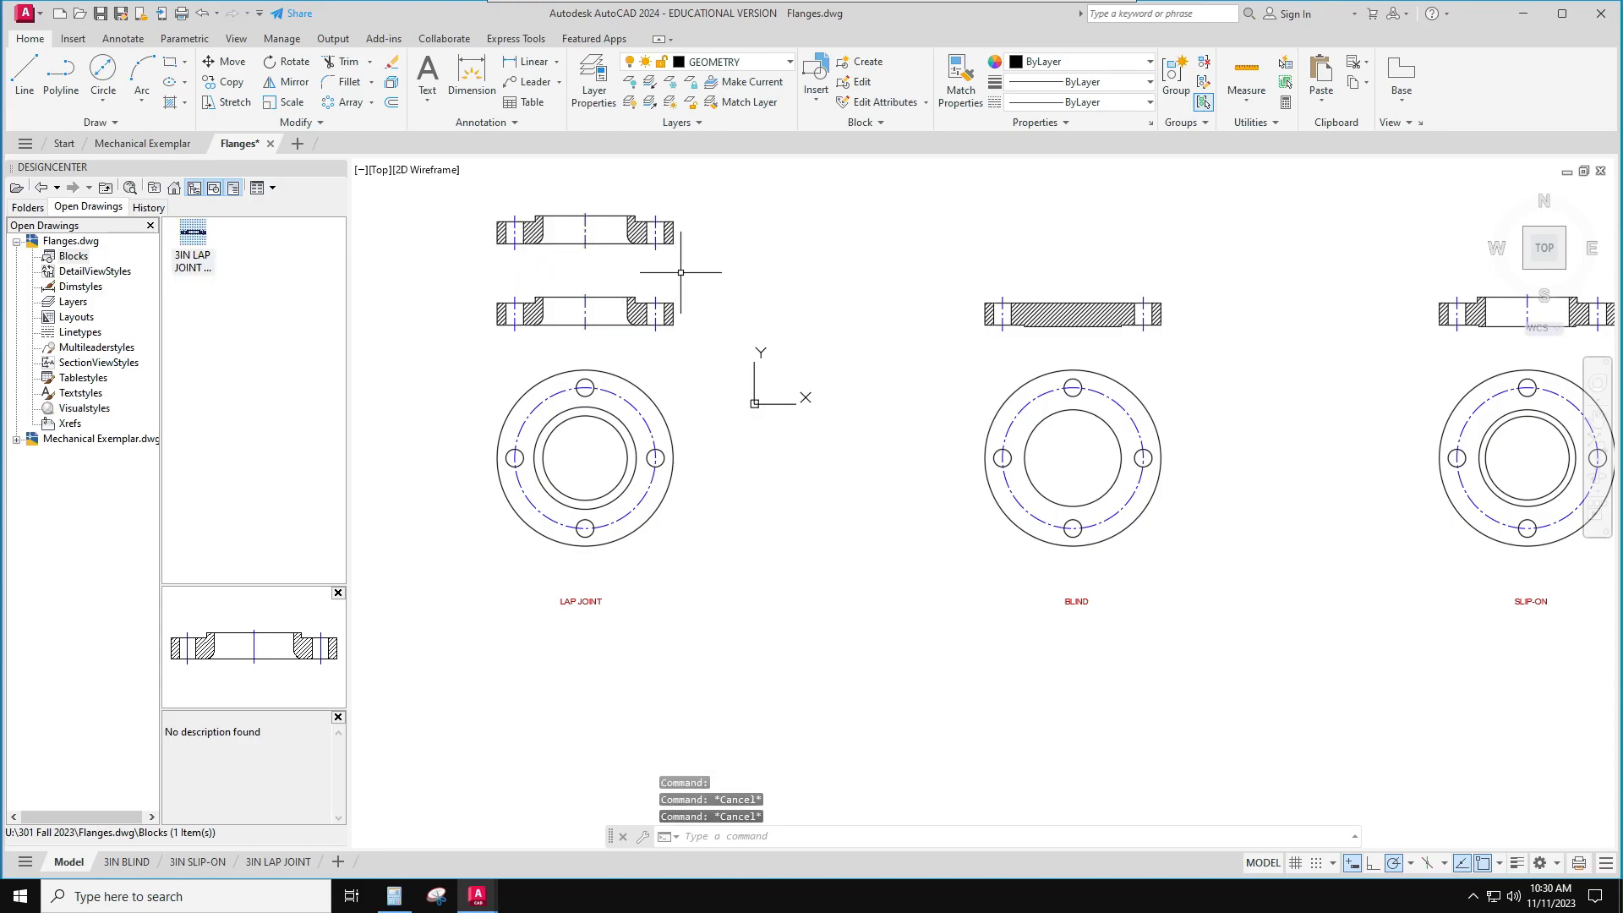
Delete the test copy of the lap joint block above the original section
left_click(704, 258)
left_click(511, 221)
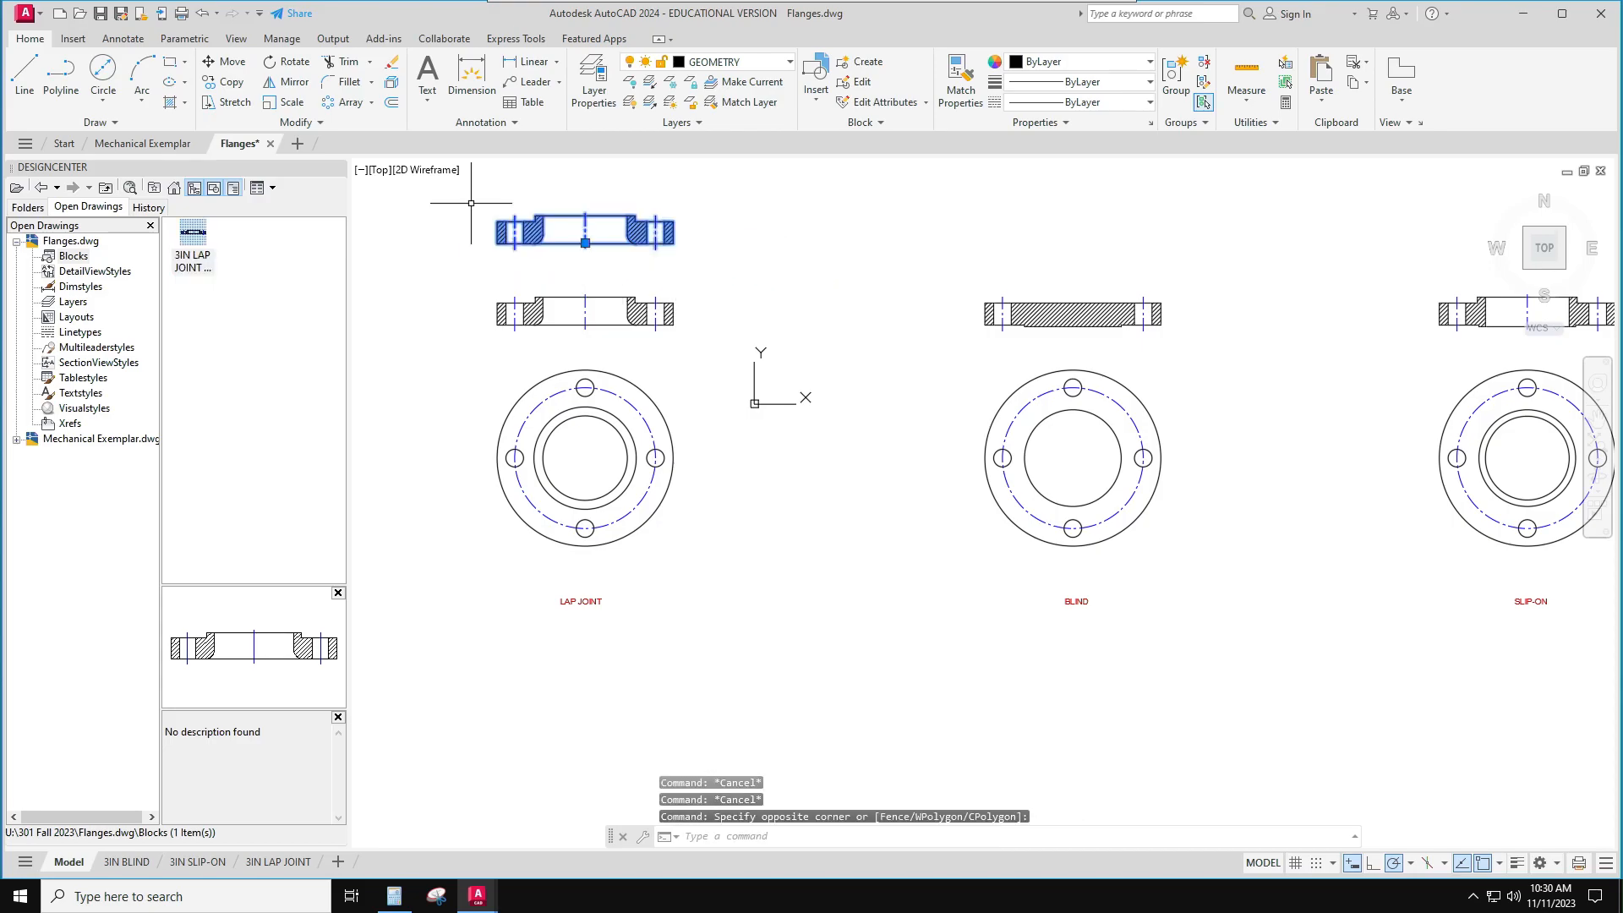
key("Delete")
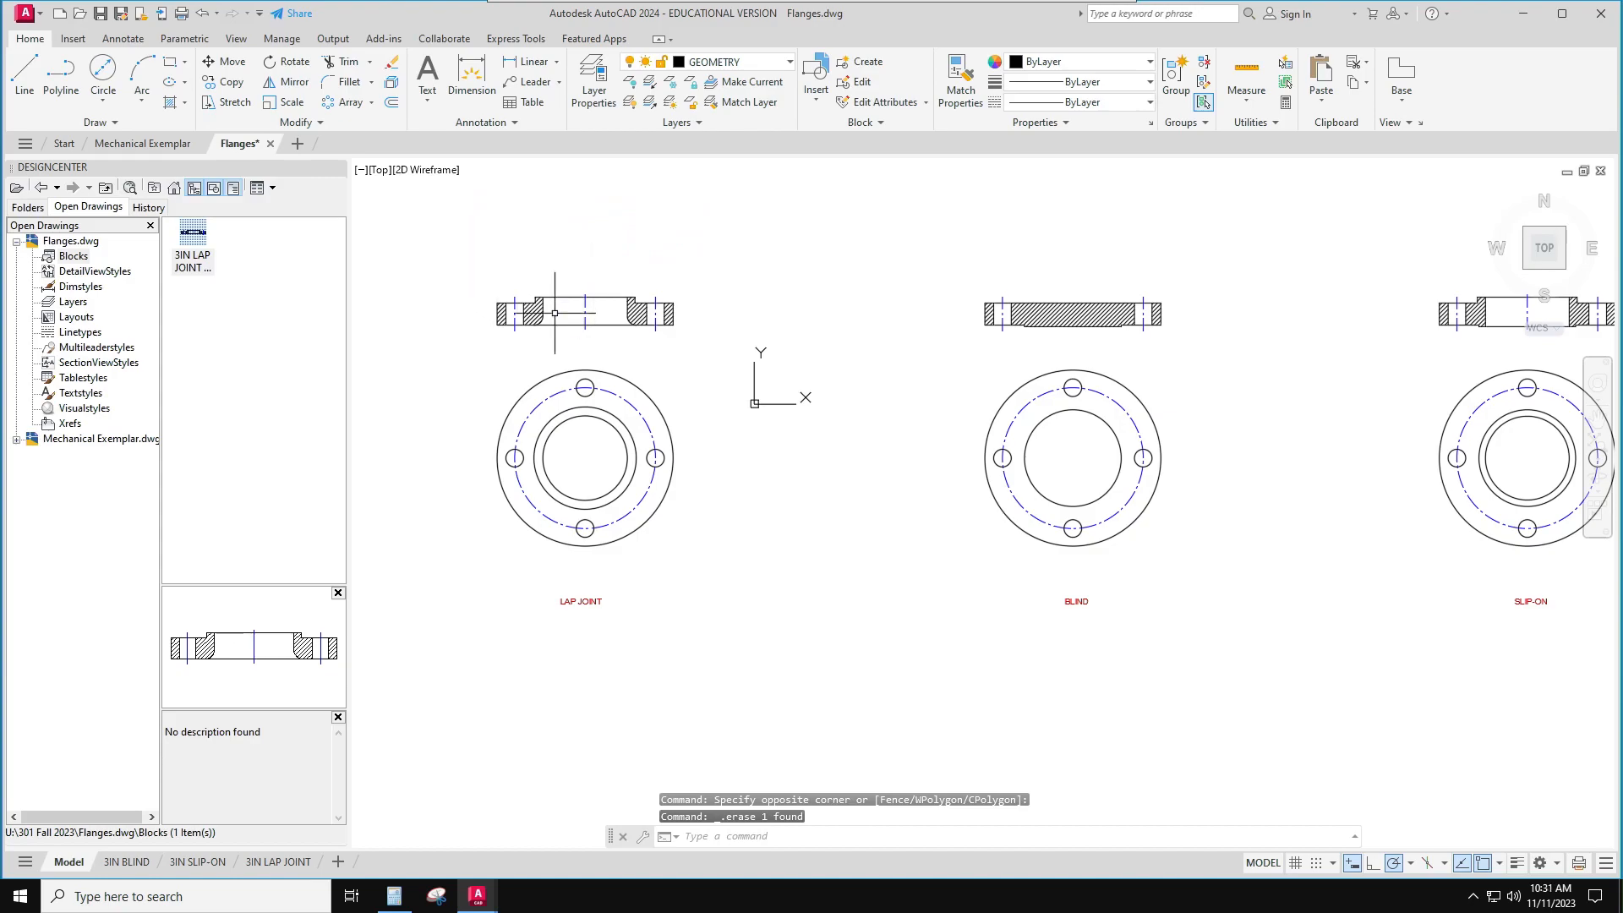
Start a block definition named 3IN BLIND SECTION, with its base point at the midpoint of the blind flange section's bottom edge
middle_click_drag(796, 393, 638, 396)
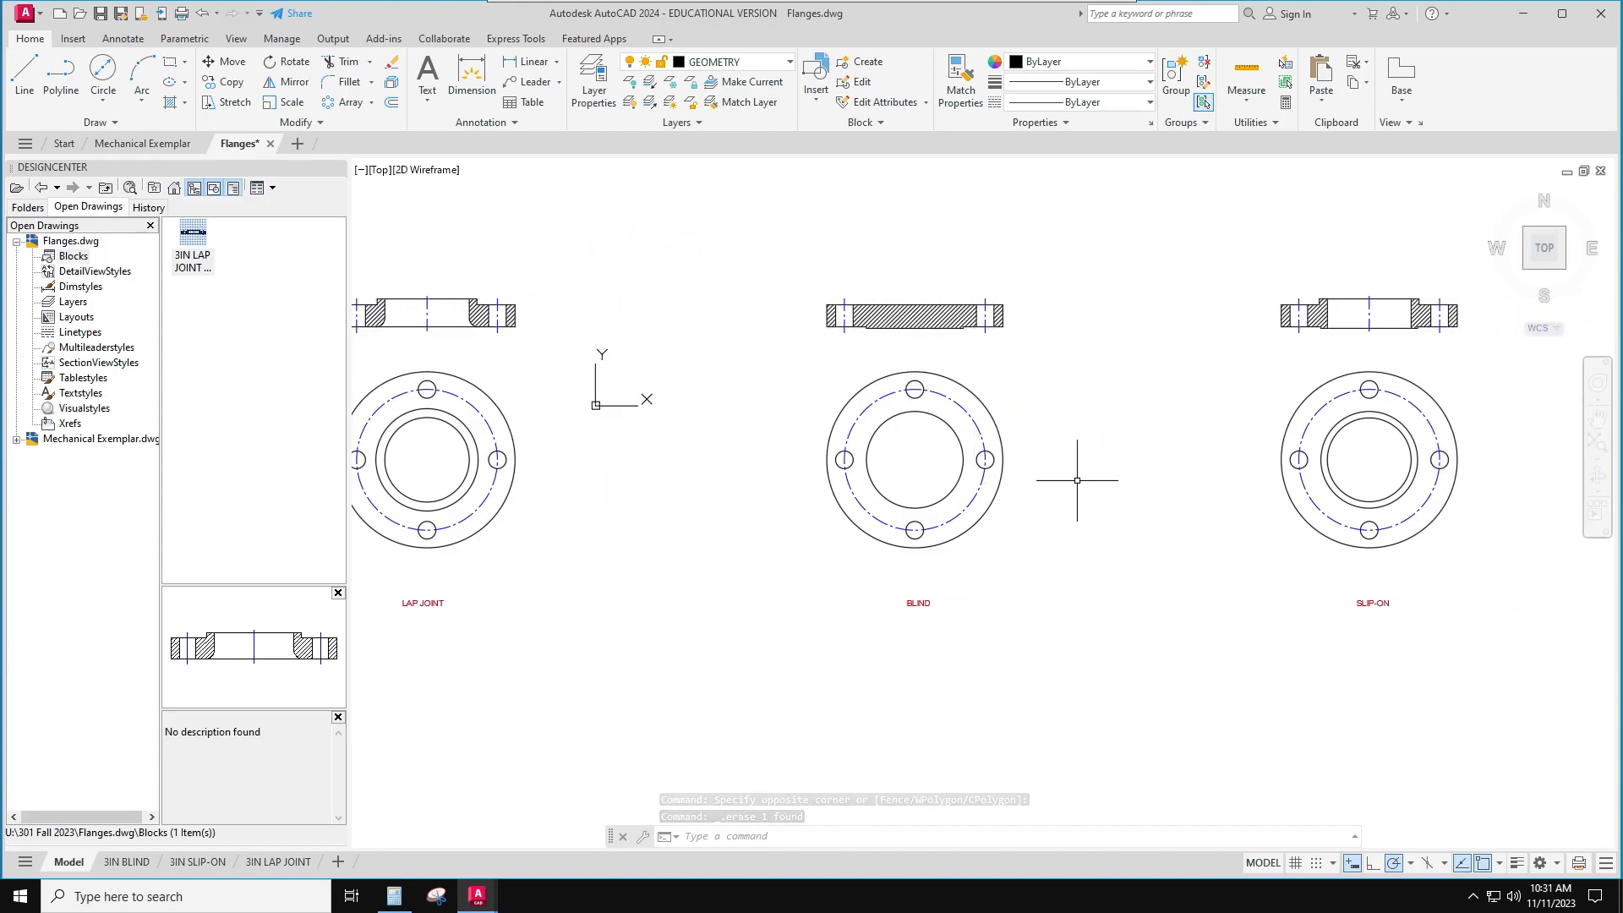
type("BLOCK")
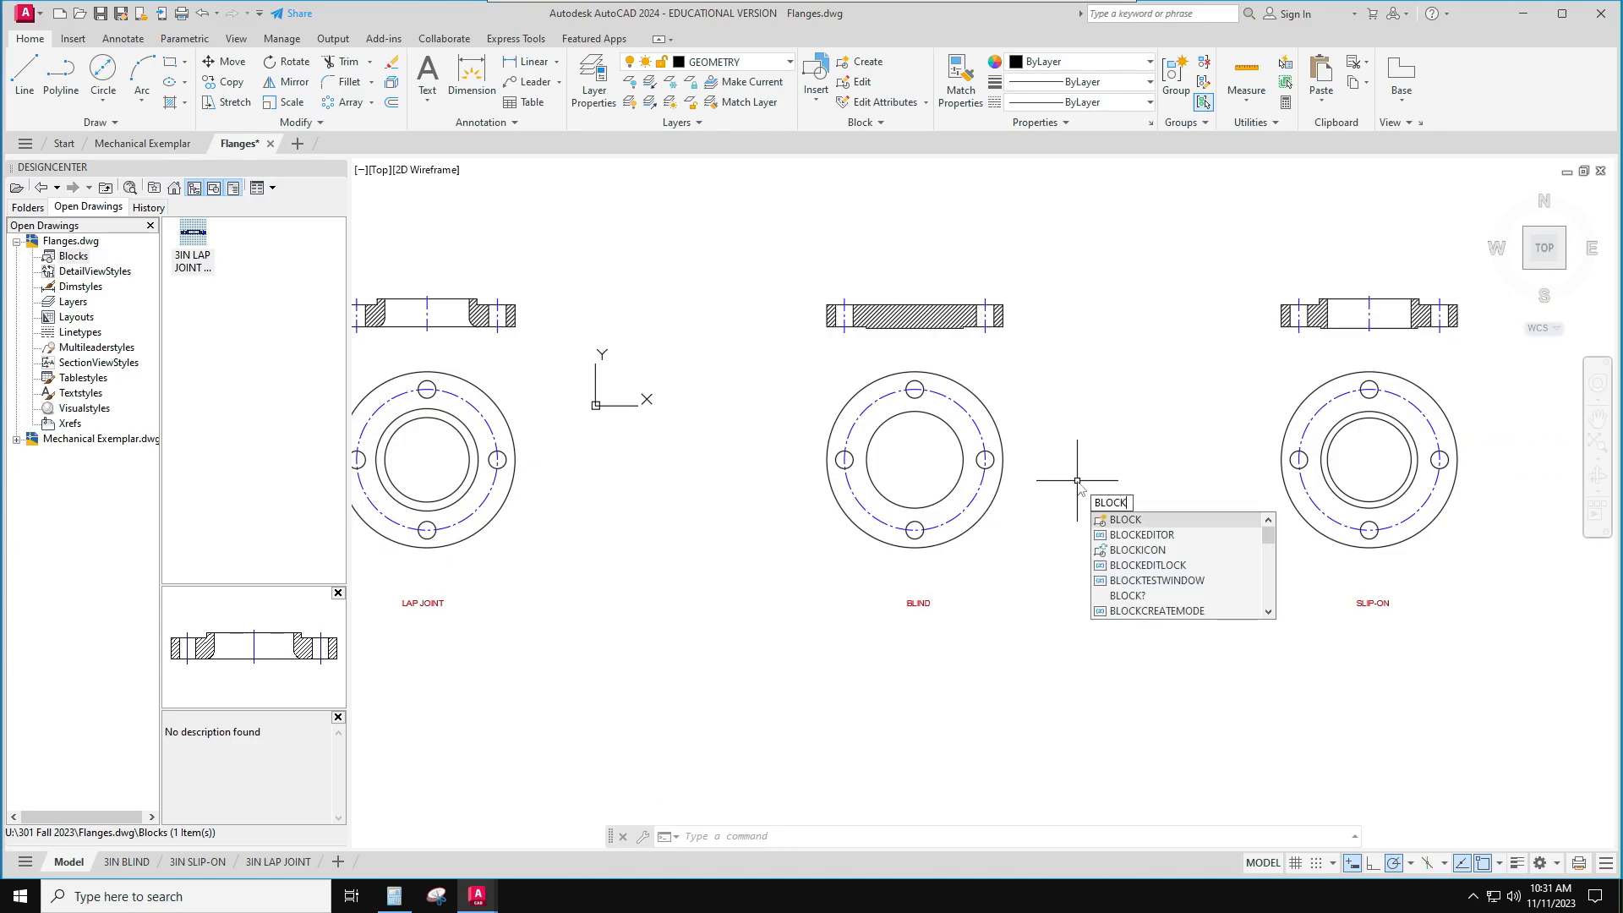
key("Return")
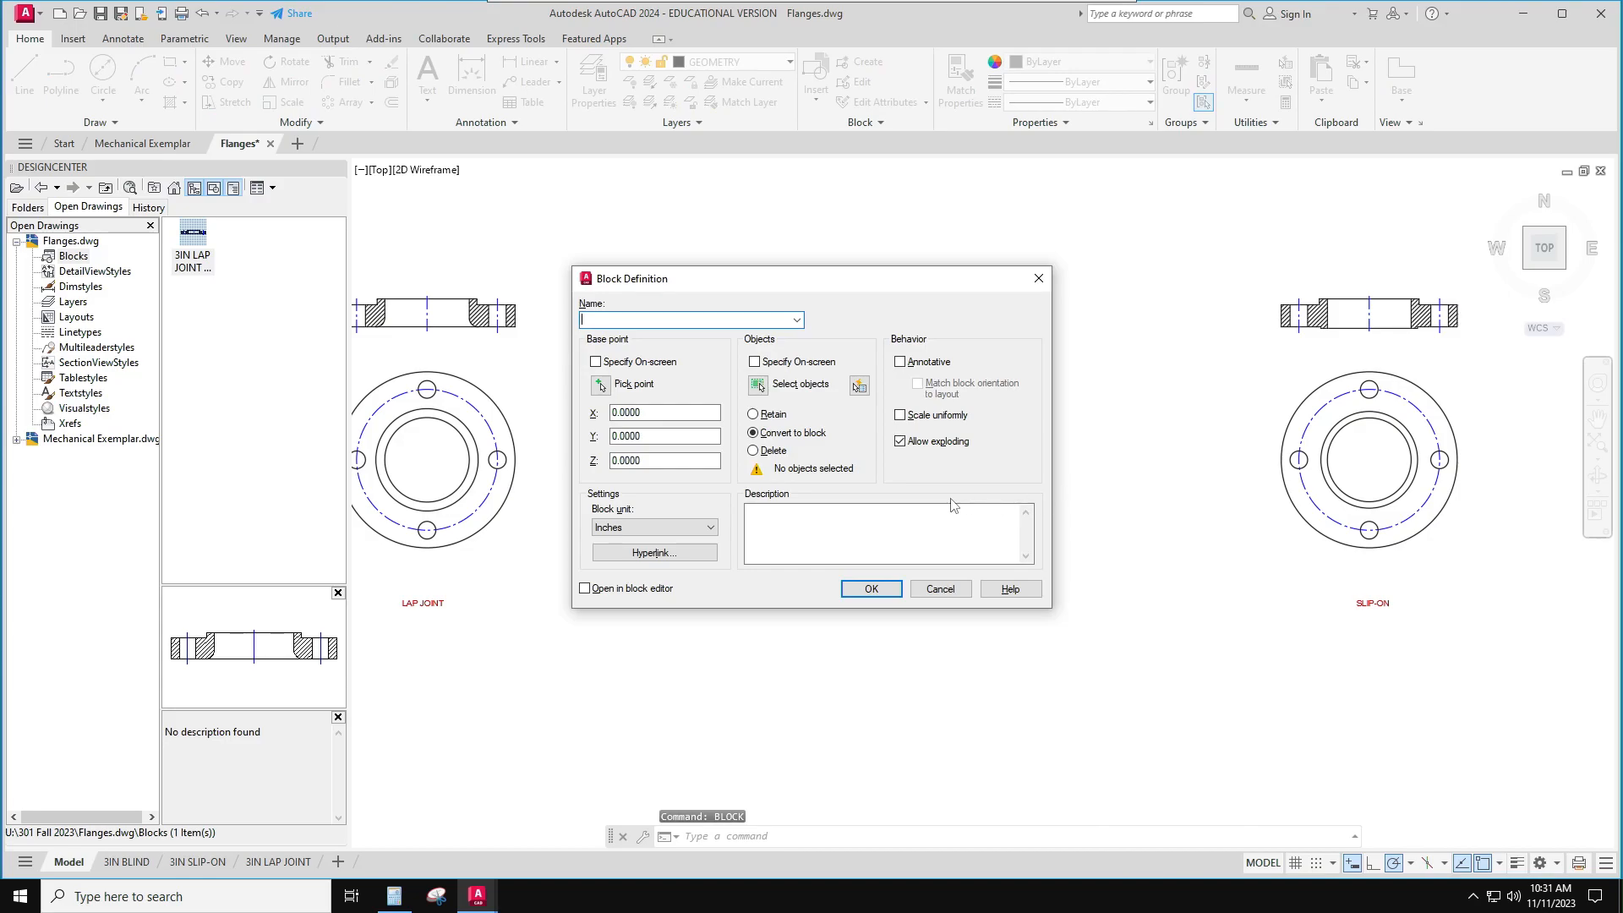
type("3IN")
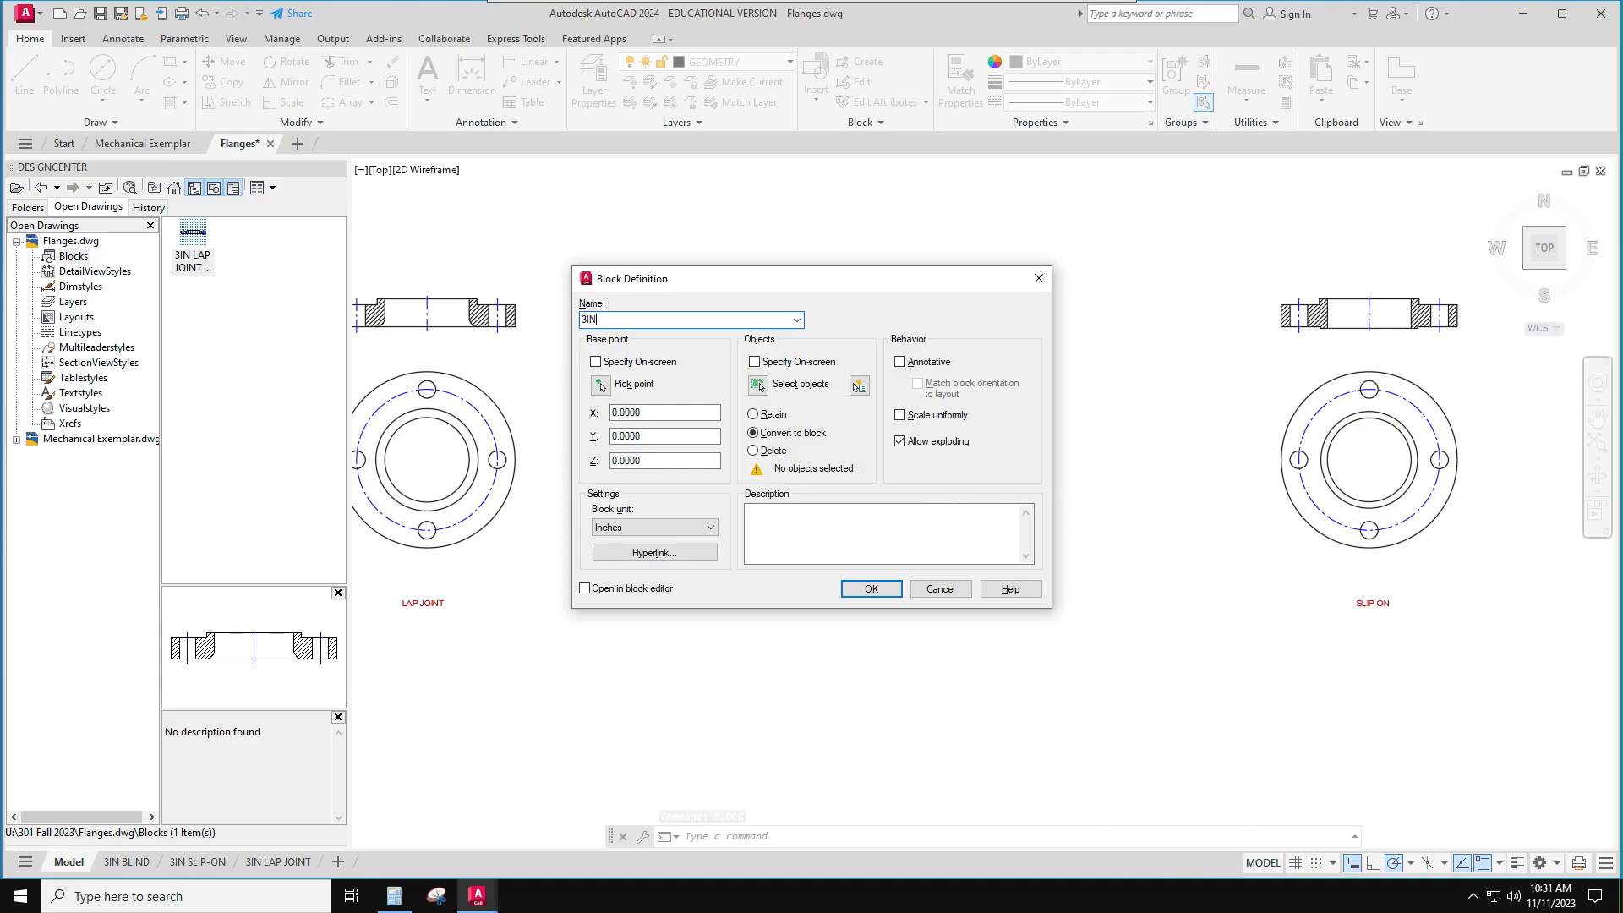
type(" BLIND SECTION")
left_click(602, 385)
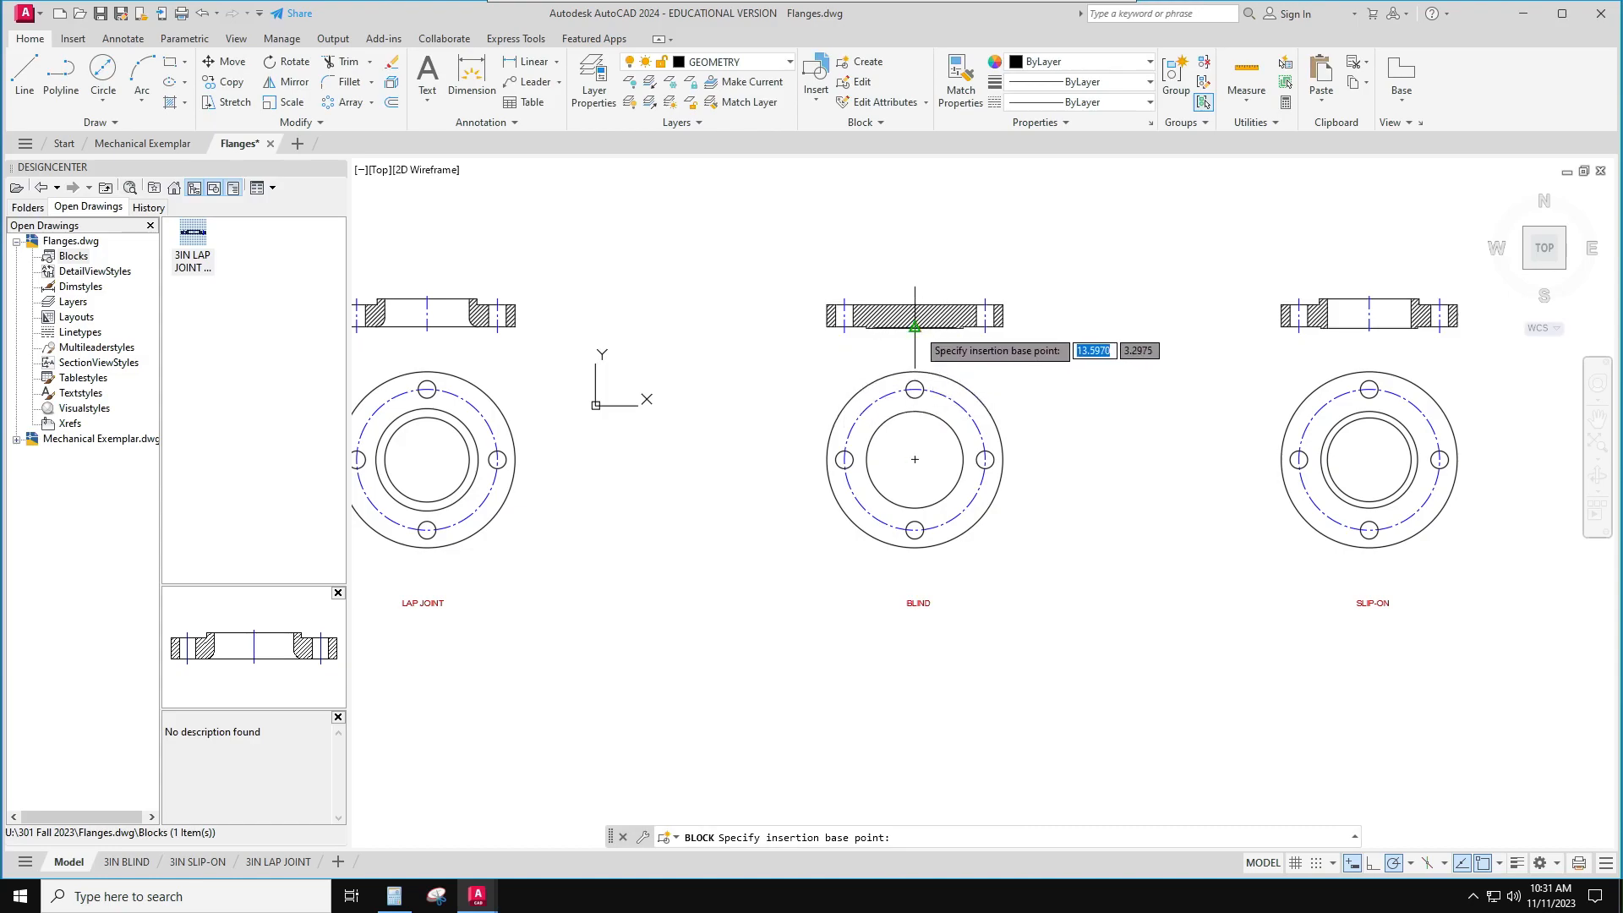
left_click(914, 326)
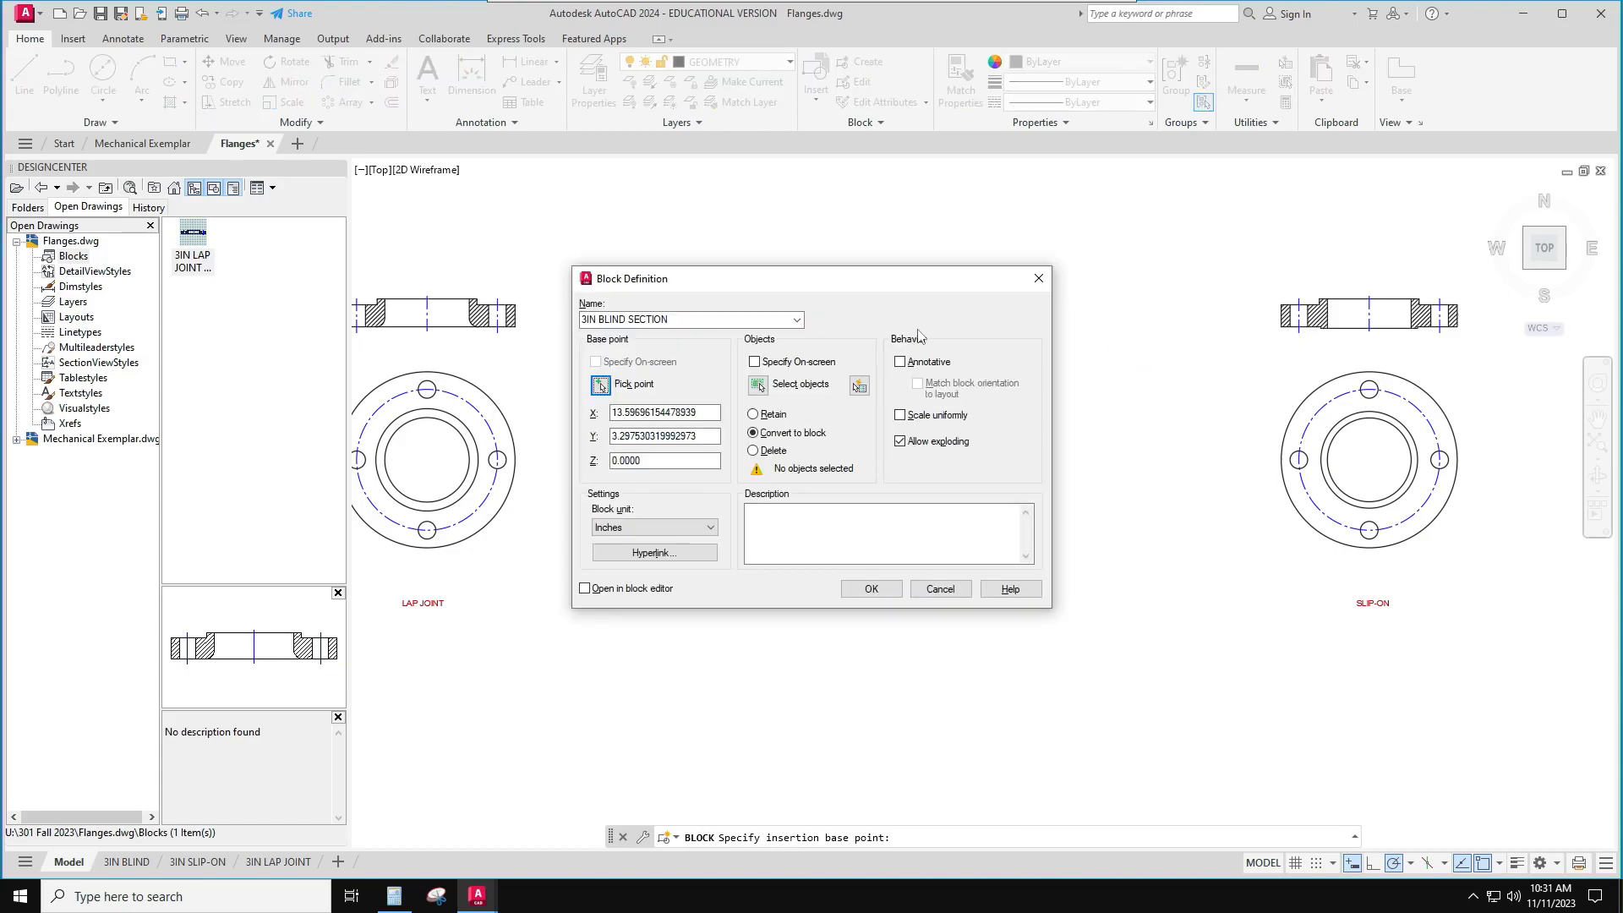
Select all objects of the blind flange section view and create the block with Convert to block
left_click(758, 386)
left_click(1048, 361)
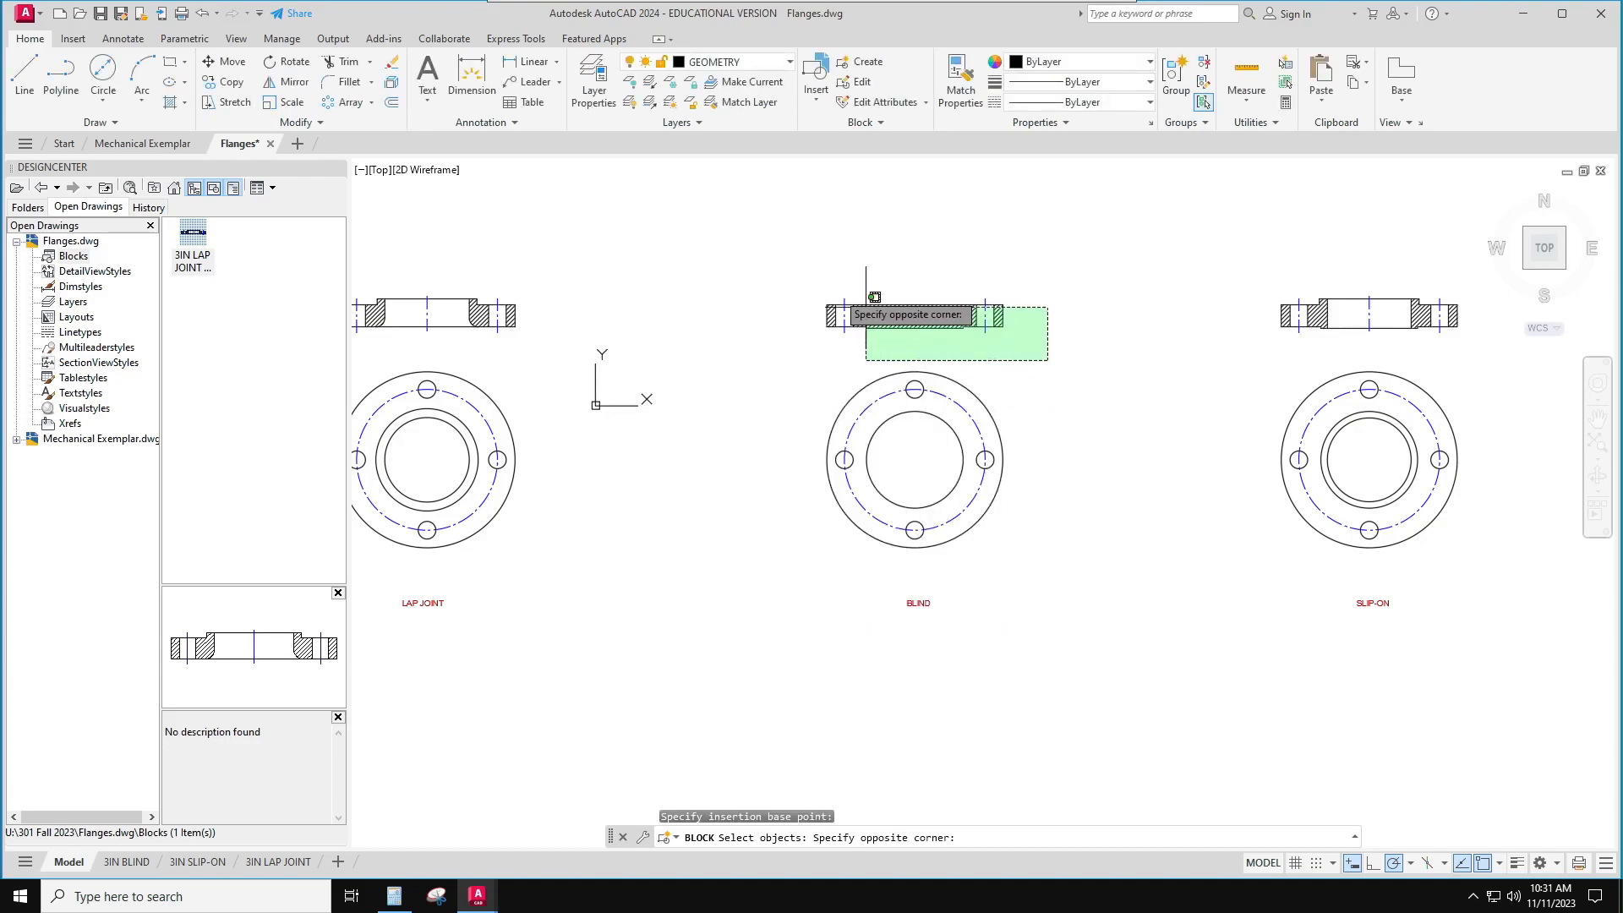
left_click(793, 262)
key("Return")
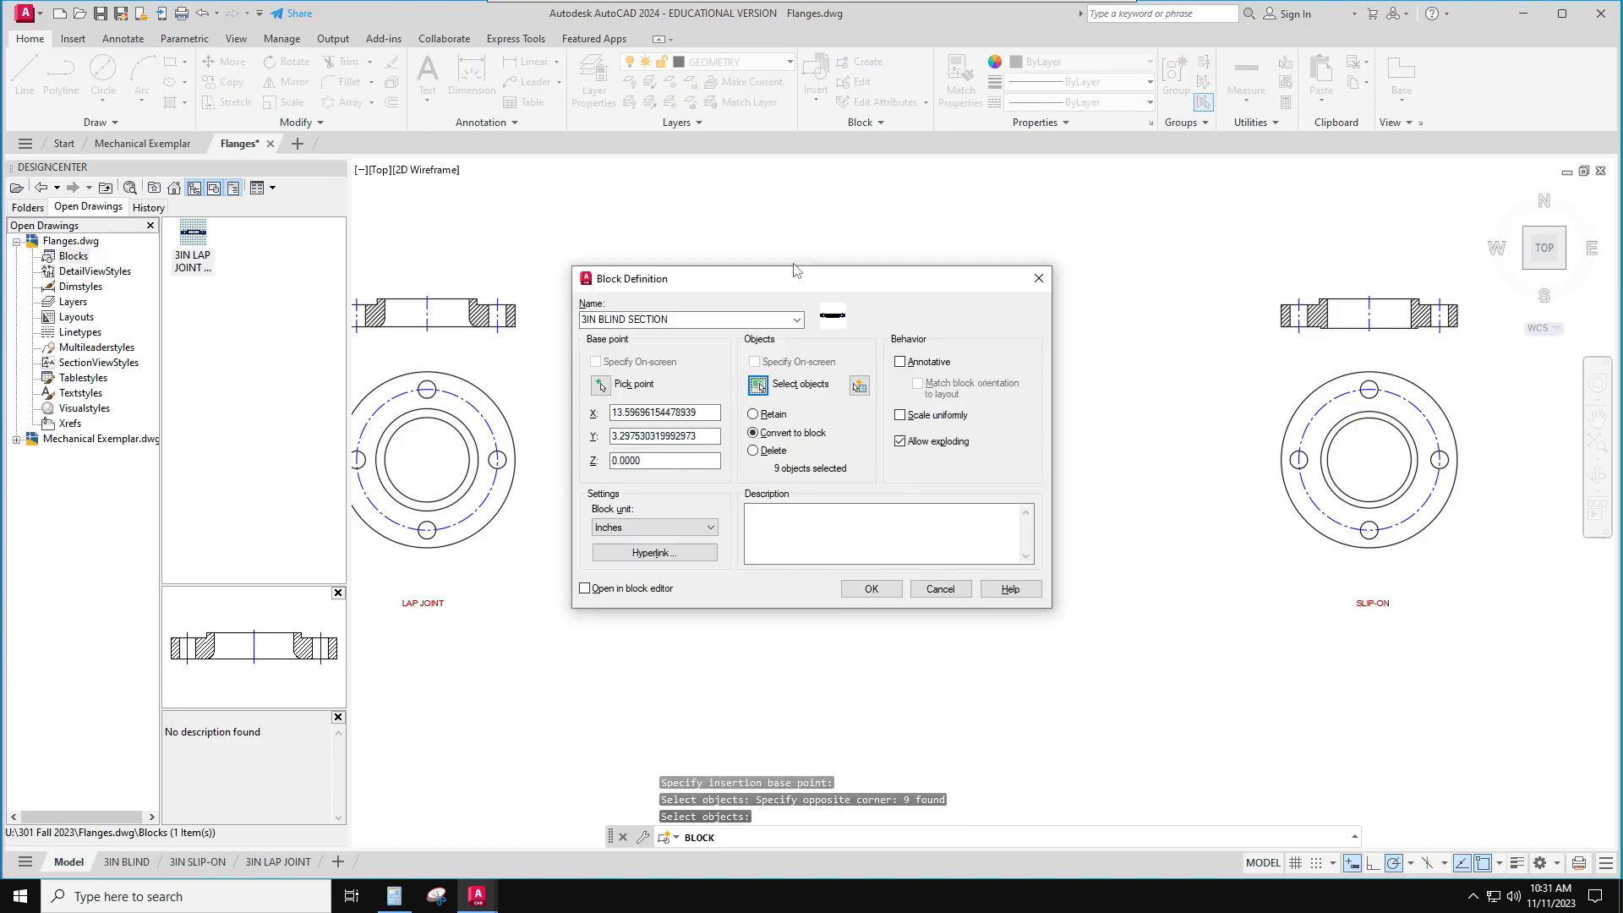
left_click(873, 590)
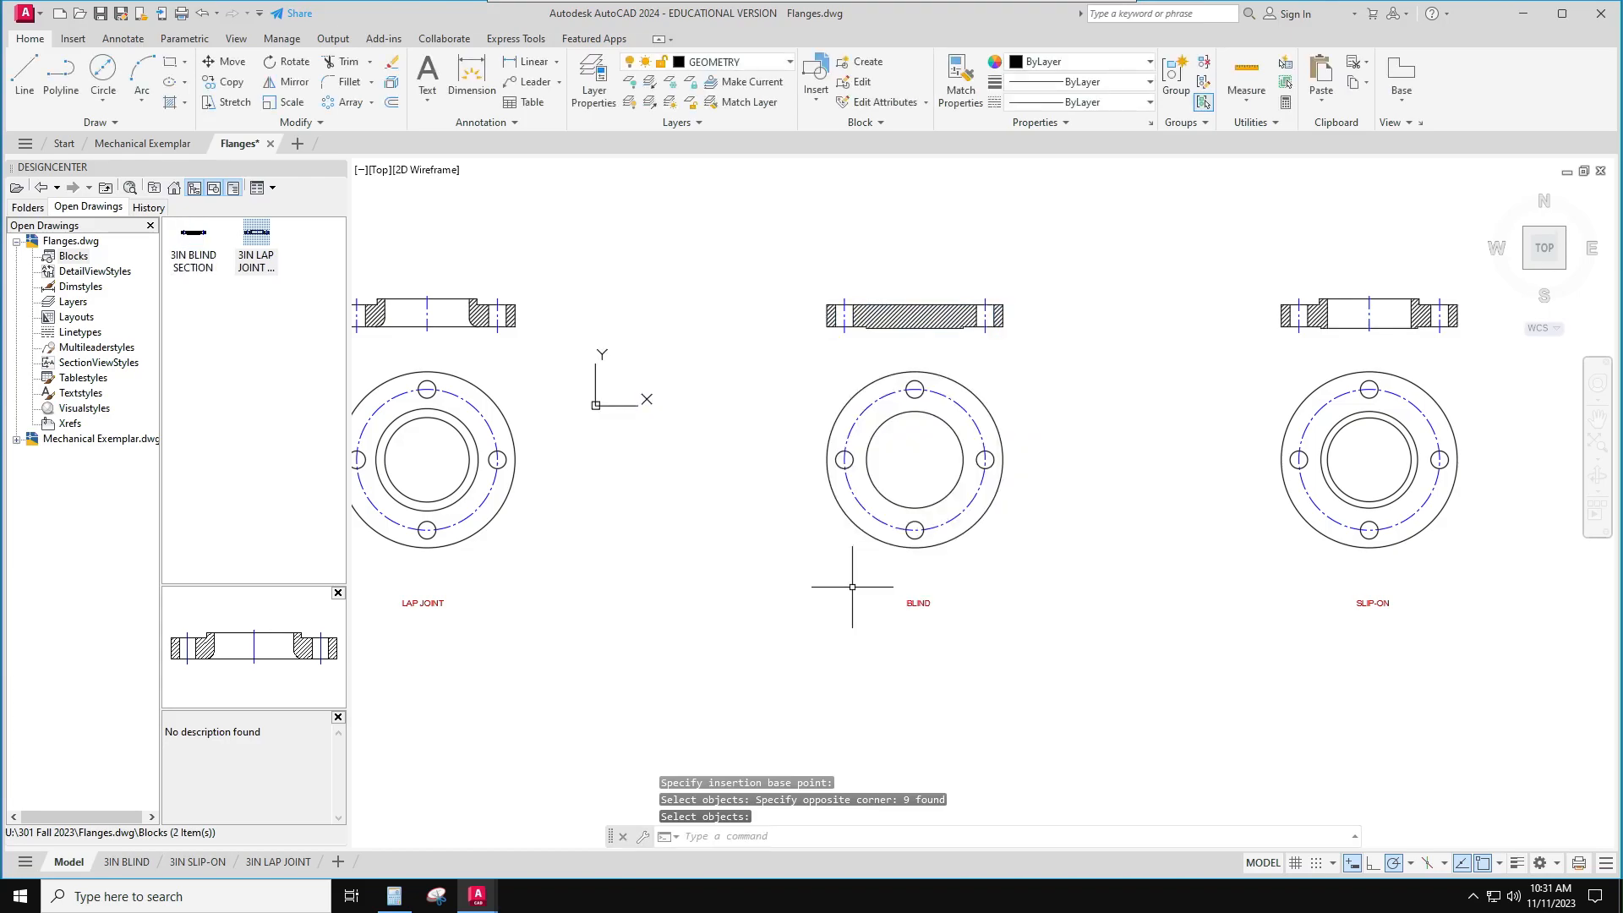
Insert a test copy of the 3IN BLIND SECTION block from DesignCenter just above the original blind section
left_click(203, 244)
mouse_move(203, 244)
left_mouse_down()
mouse_move(833, 254)
mouse_move(890, 300)
mouse_move(912, 281)
mouse_move(915, 321)
mouse_move(915, 277)
left_mouse_up()
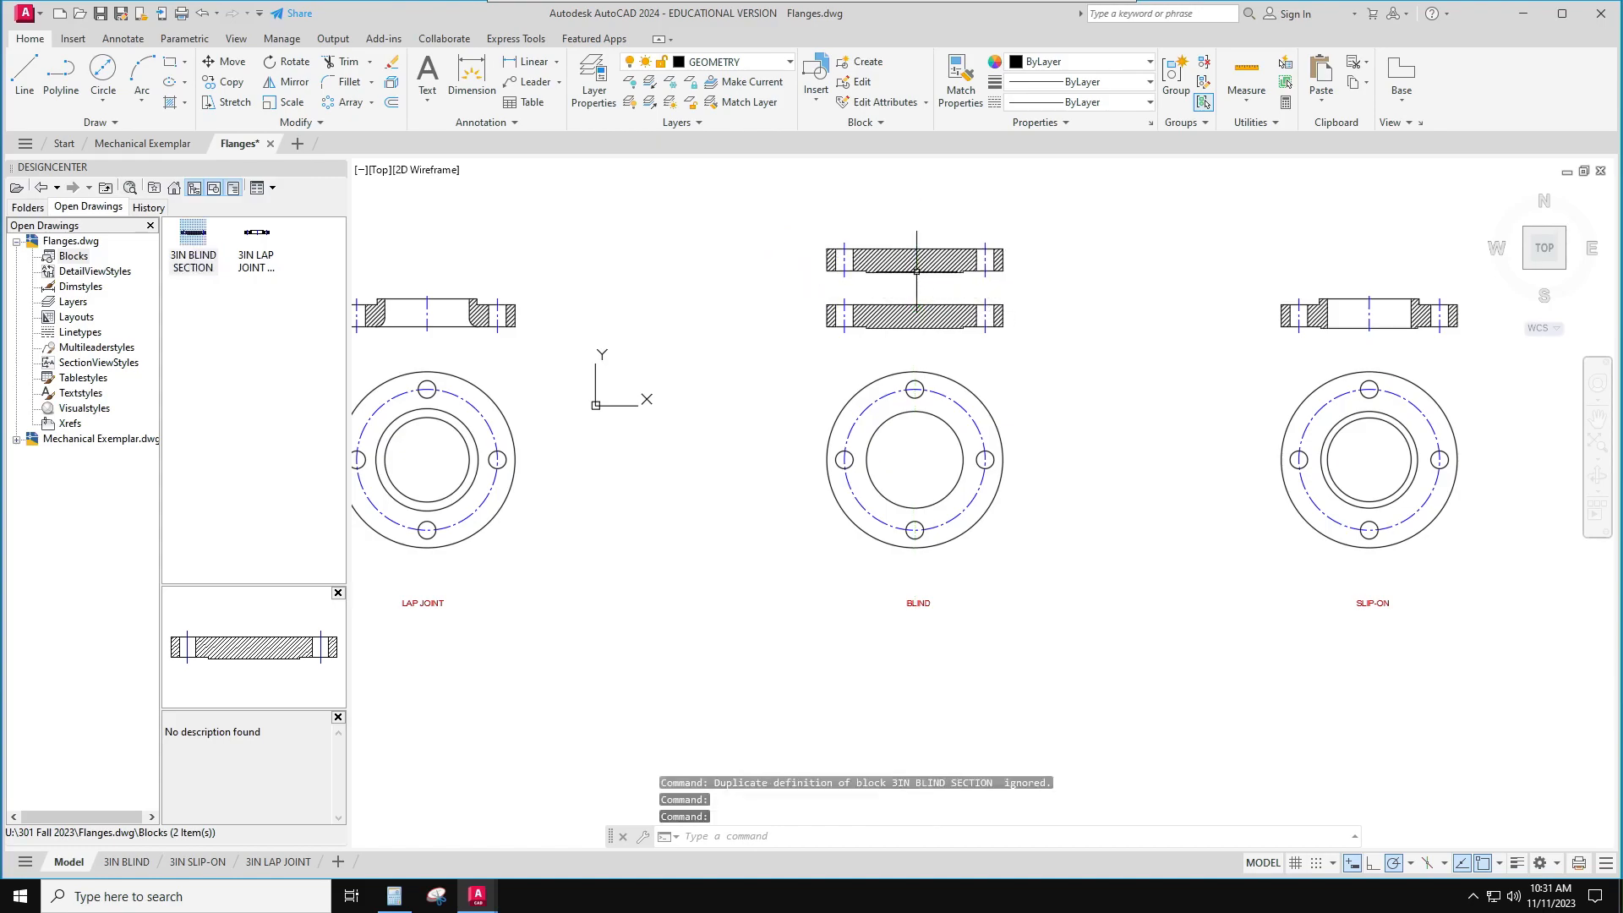
key("Escape")
key("Escape")
Delete the test copy of the blind section block above the original blind section
left_click(1024, 281)
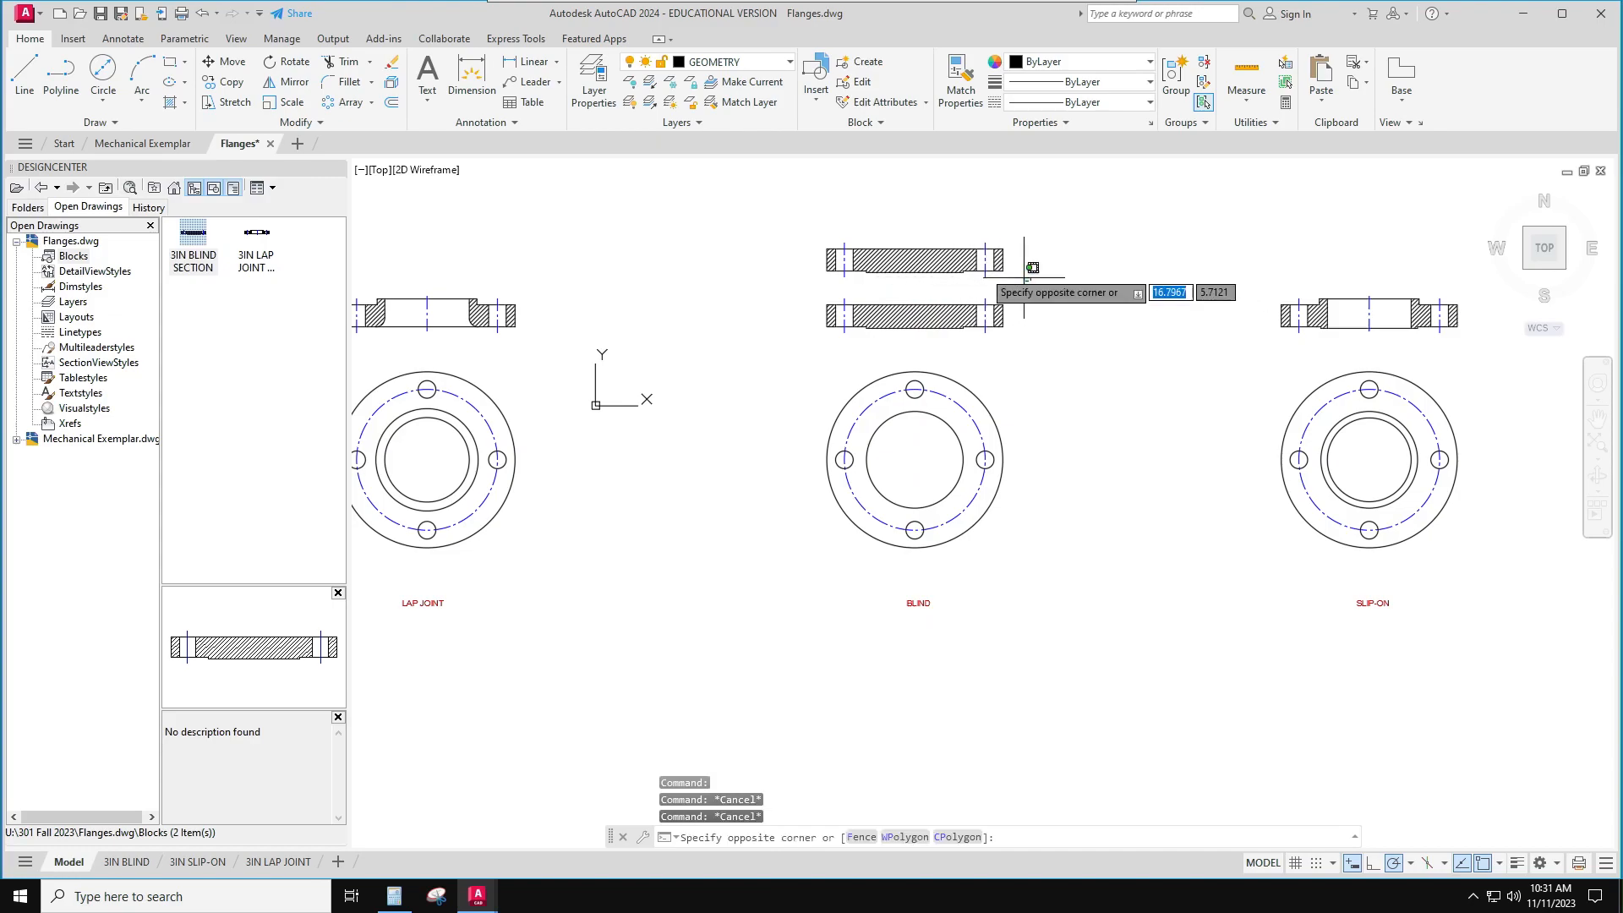
left_click(743, 199)
key("Delete")
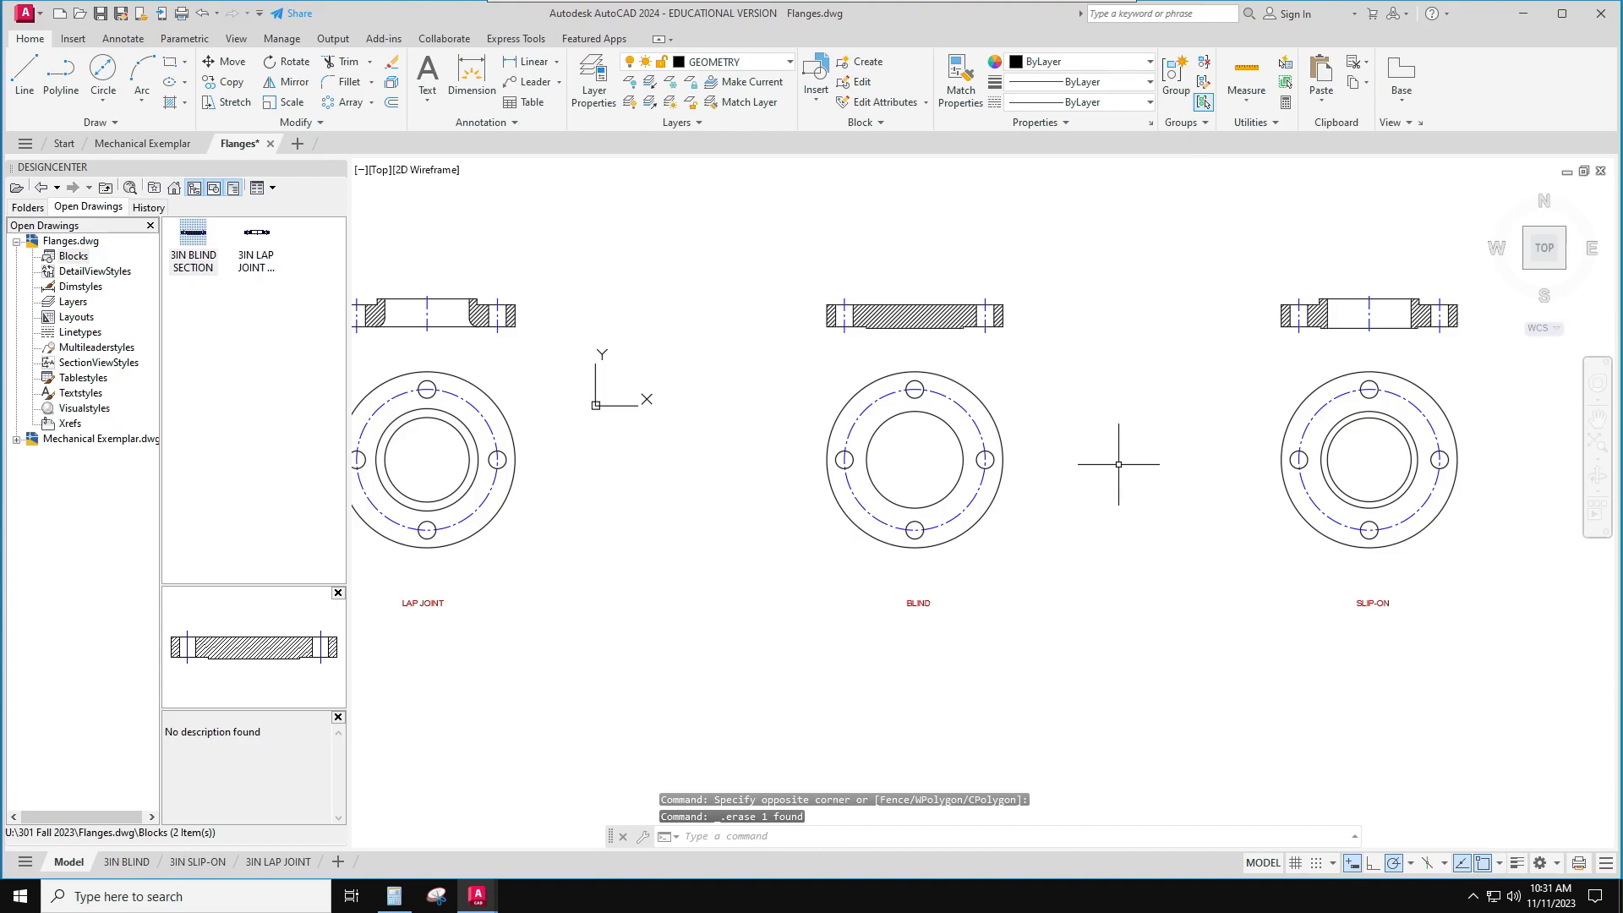
Start a block definition named 3IN SLIP-ON SECTION, with its base point at the midpoint of the slip-on flange section's bottom edge
middle_click_drag(1178, 468, 792, 522)
scroll(839, 469, "up", 2)
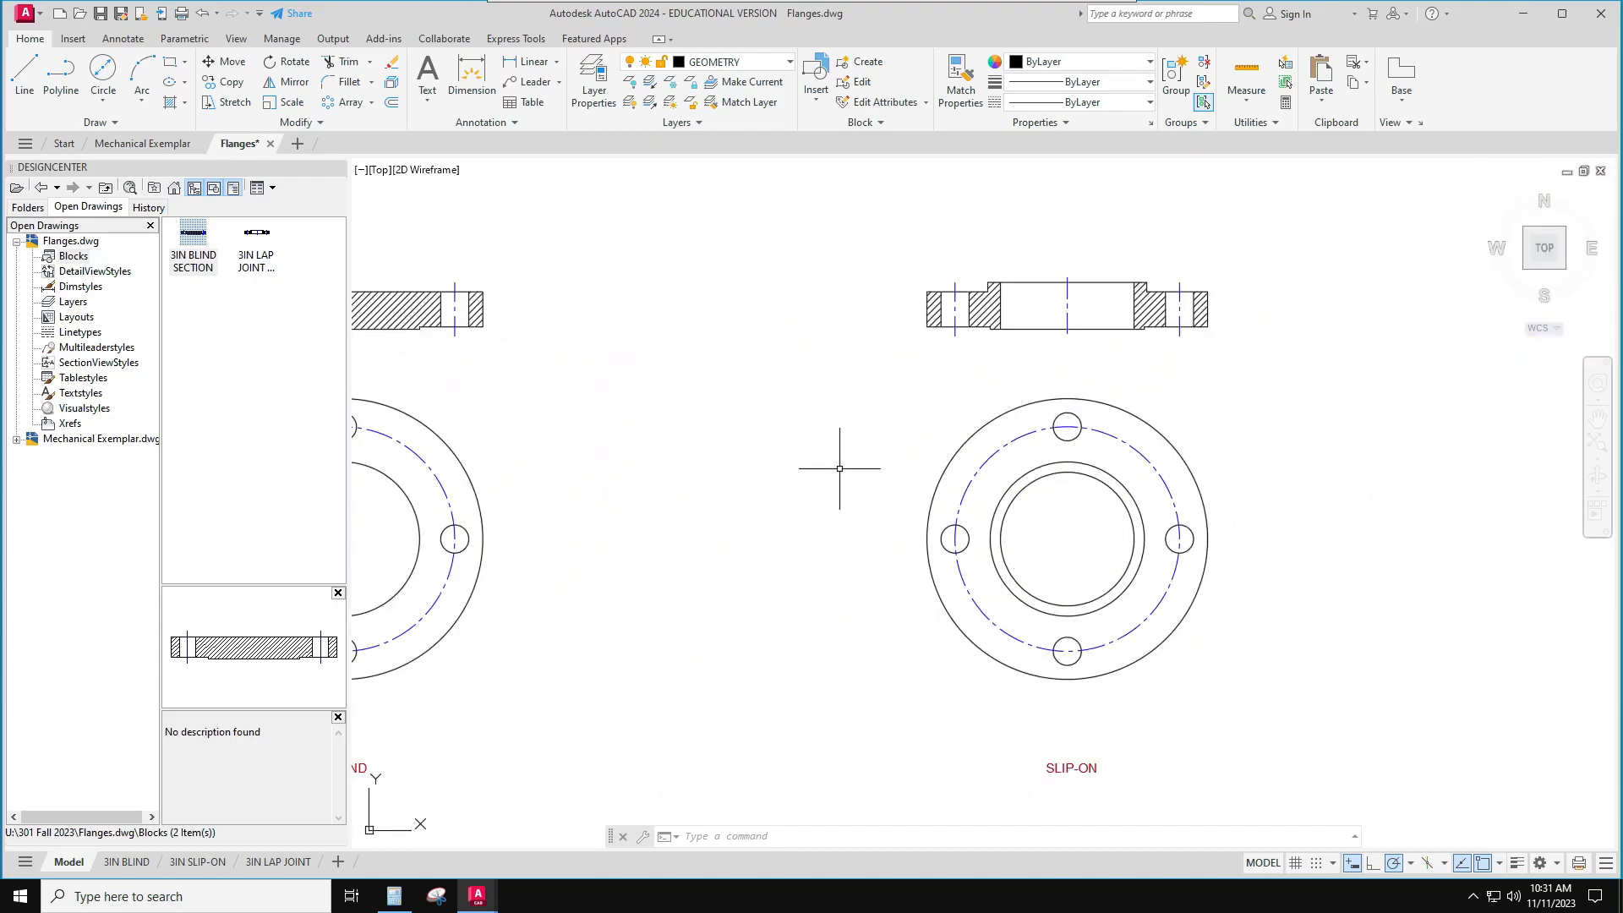
type("BLOCK")
key("Return")
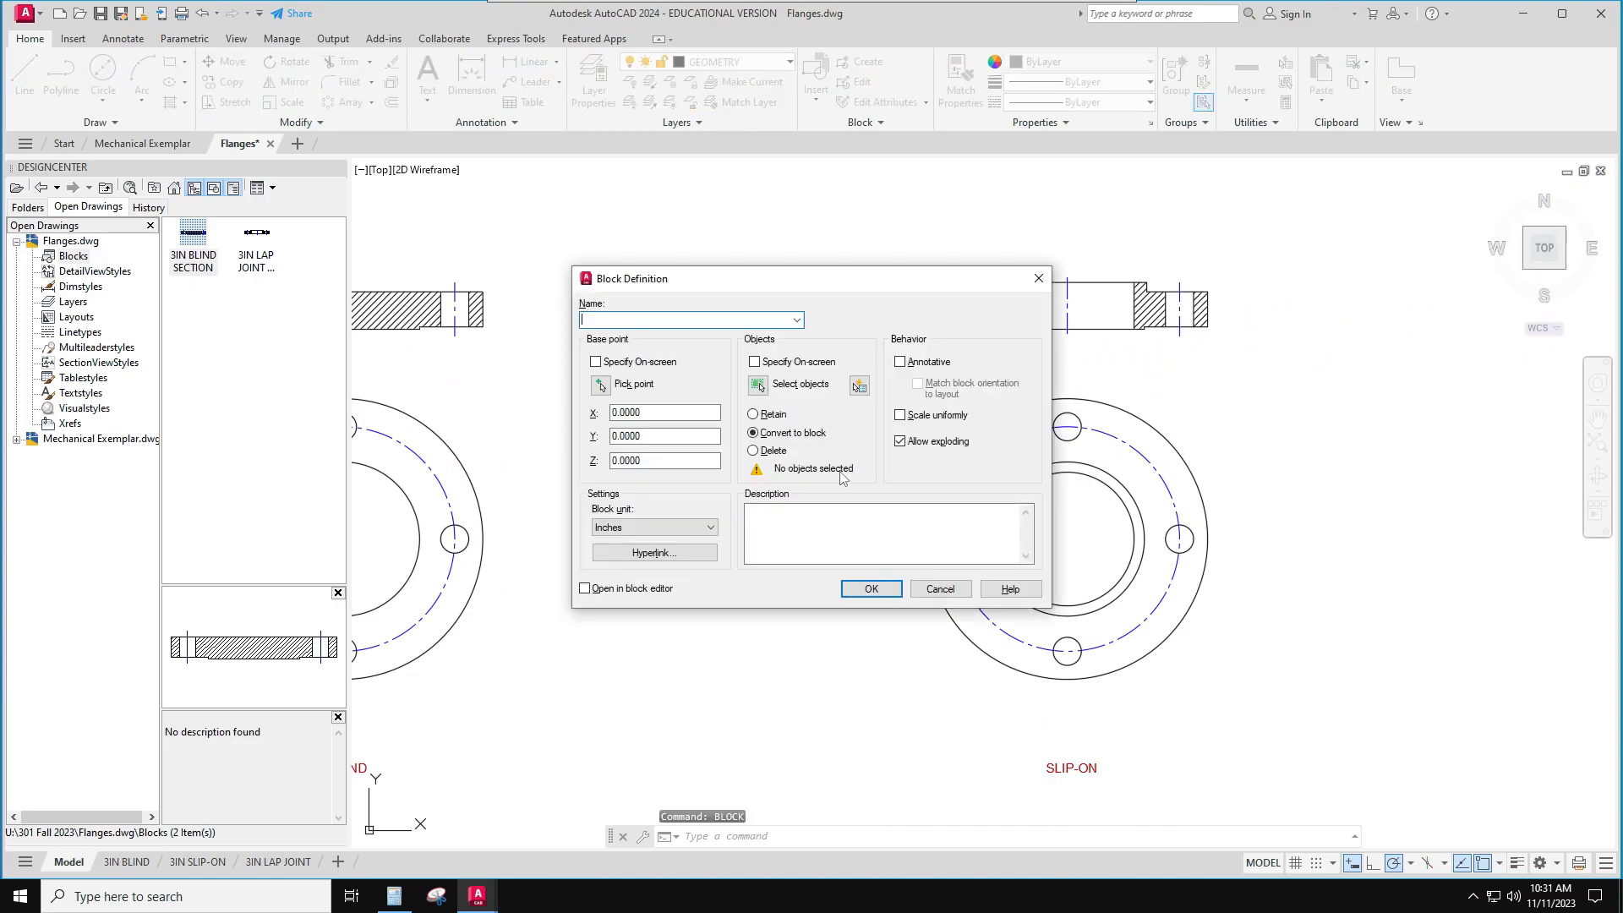
type("3IN ")
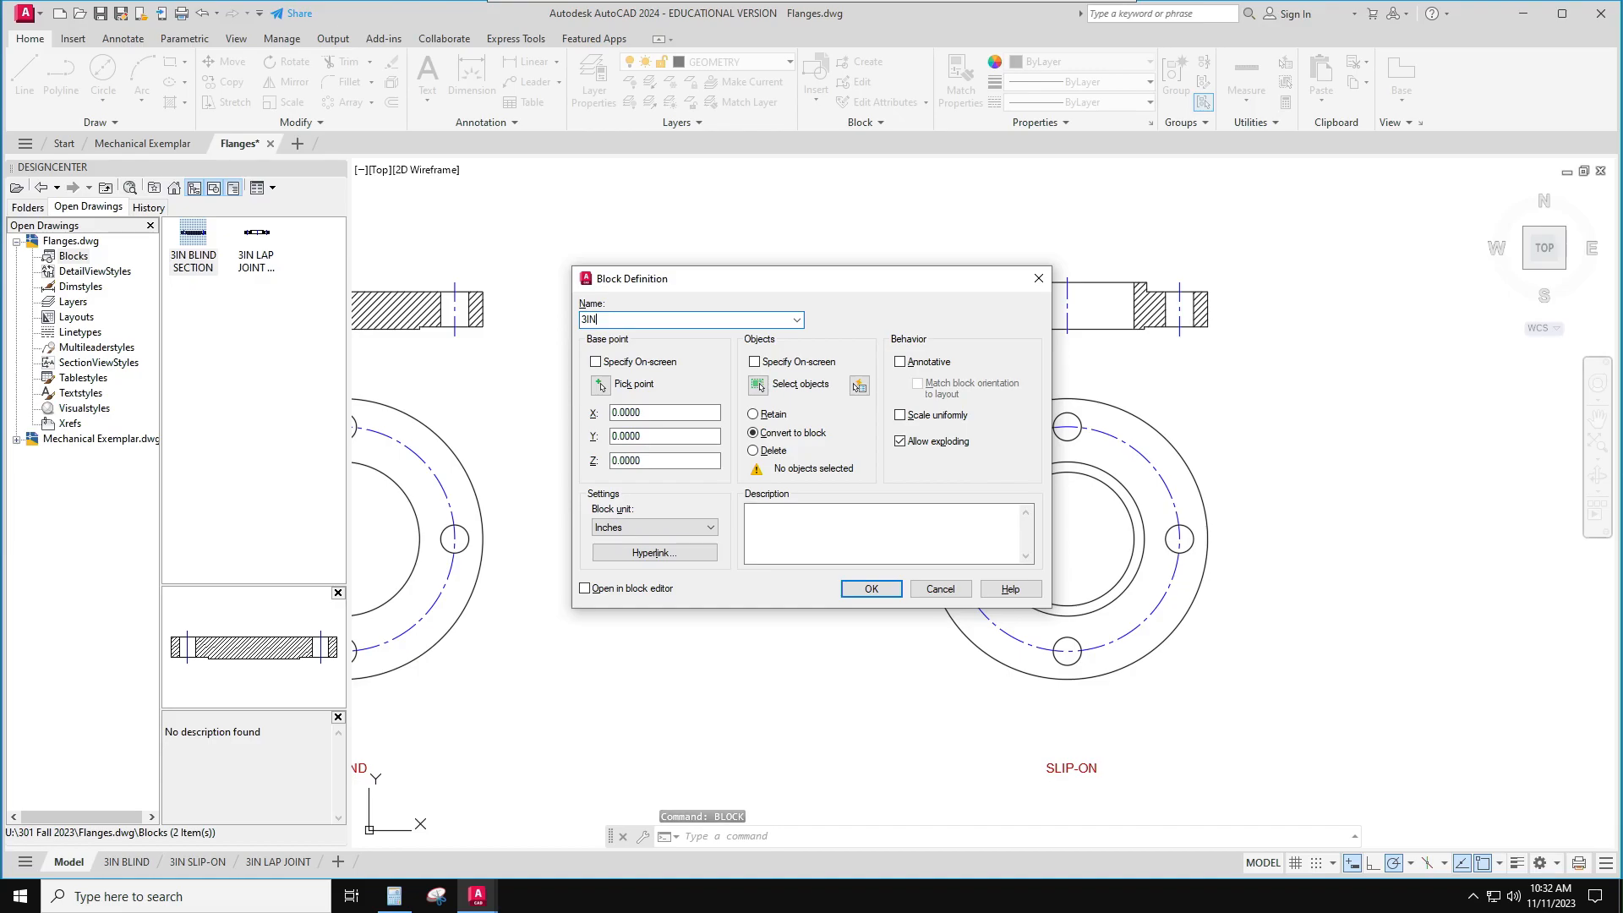
type("SP")
type("L")
type("IP-O")
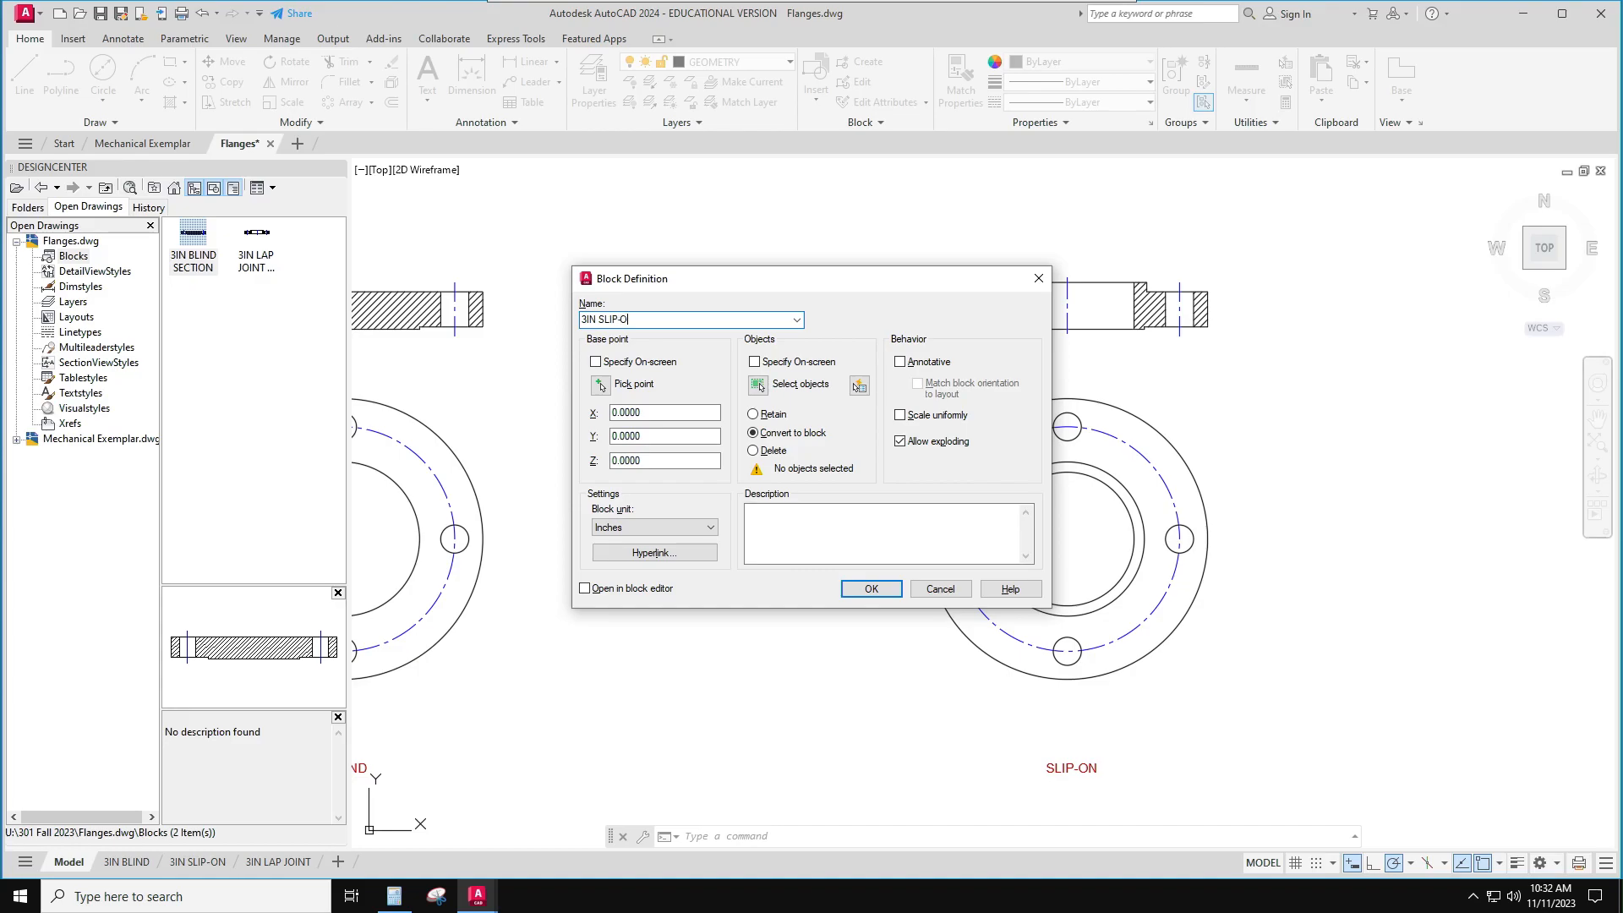
type("N SECTION")
left_click(601, 385)
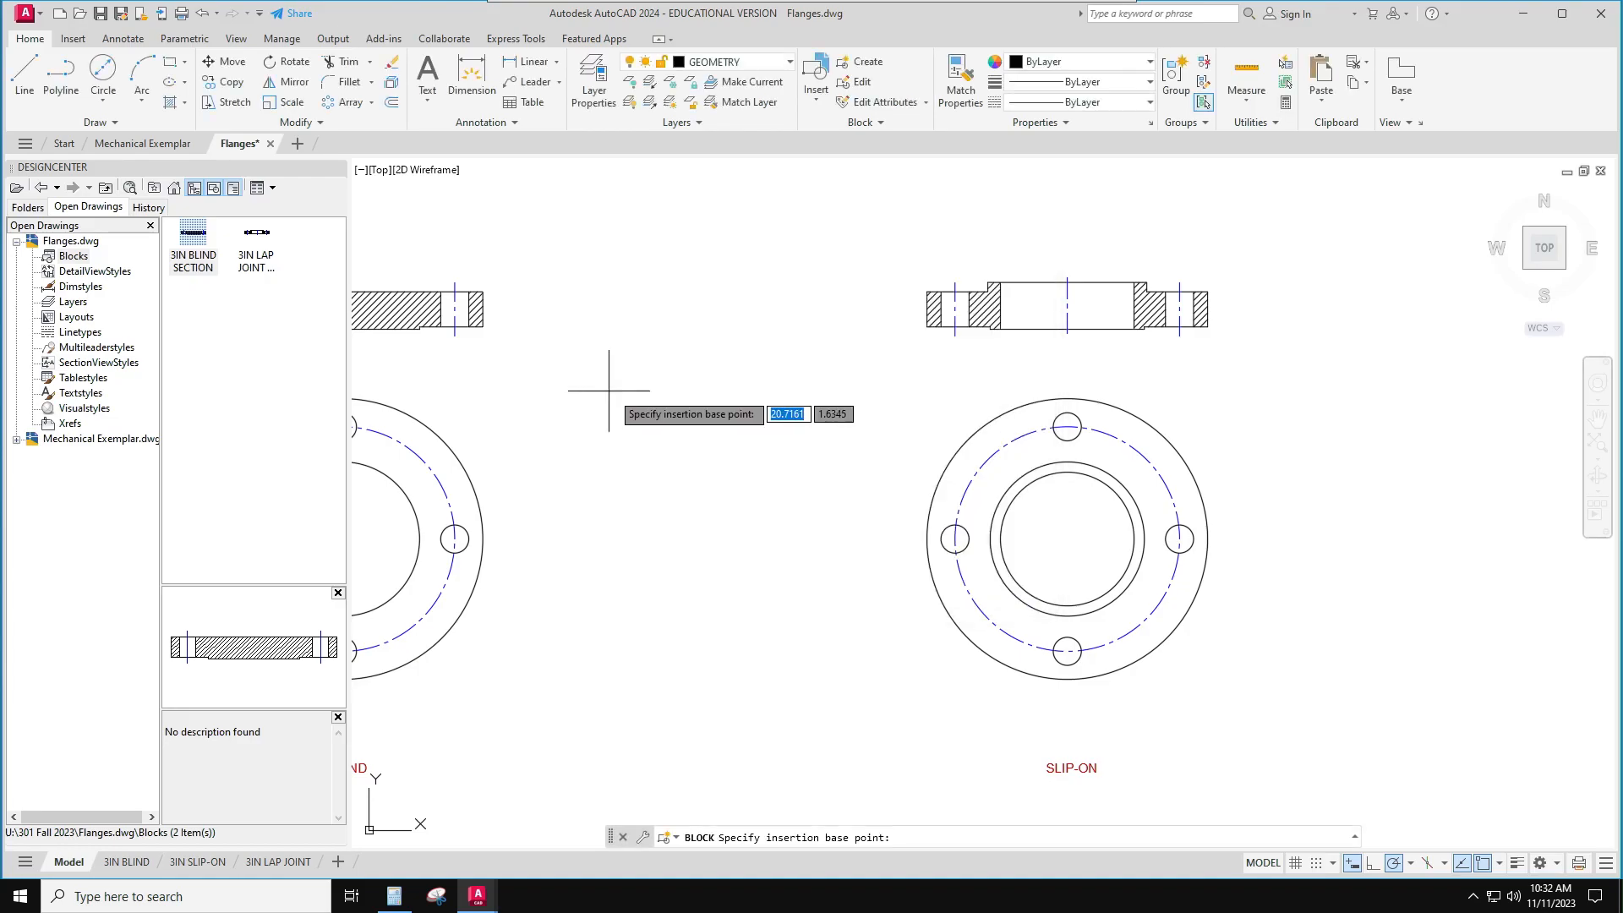
left_click(1067, 327)
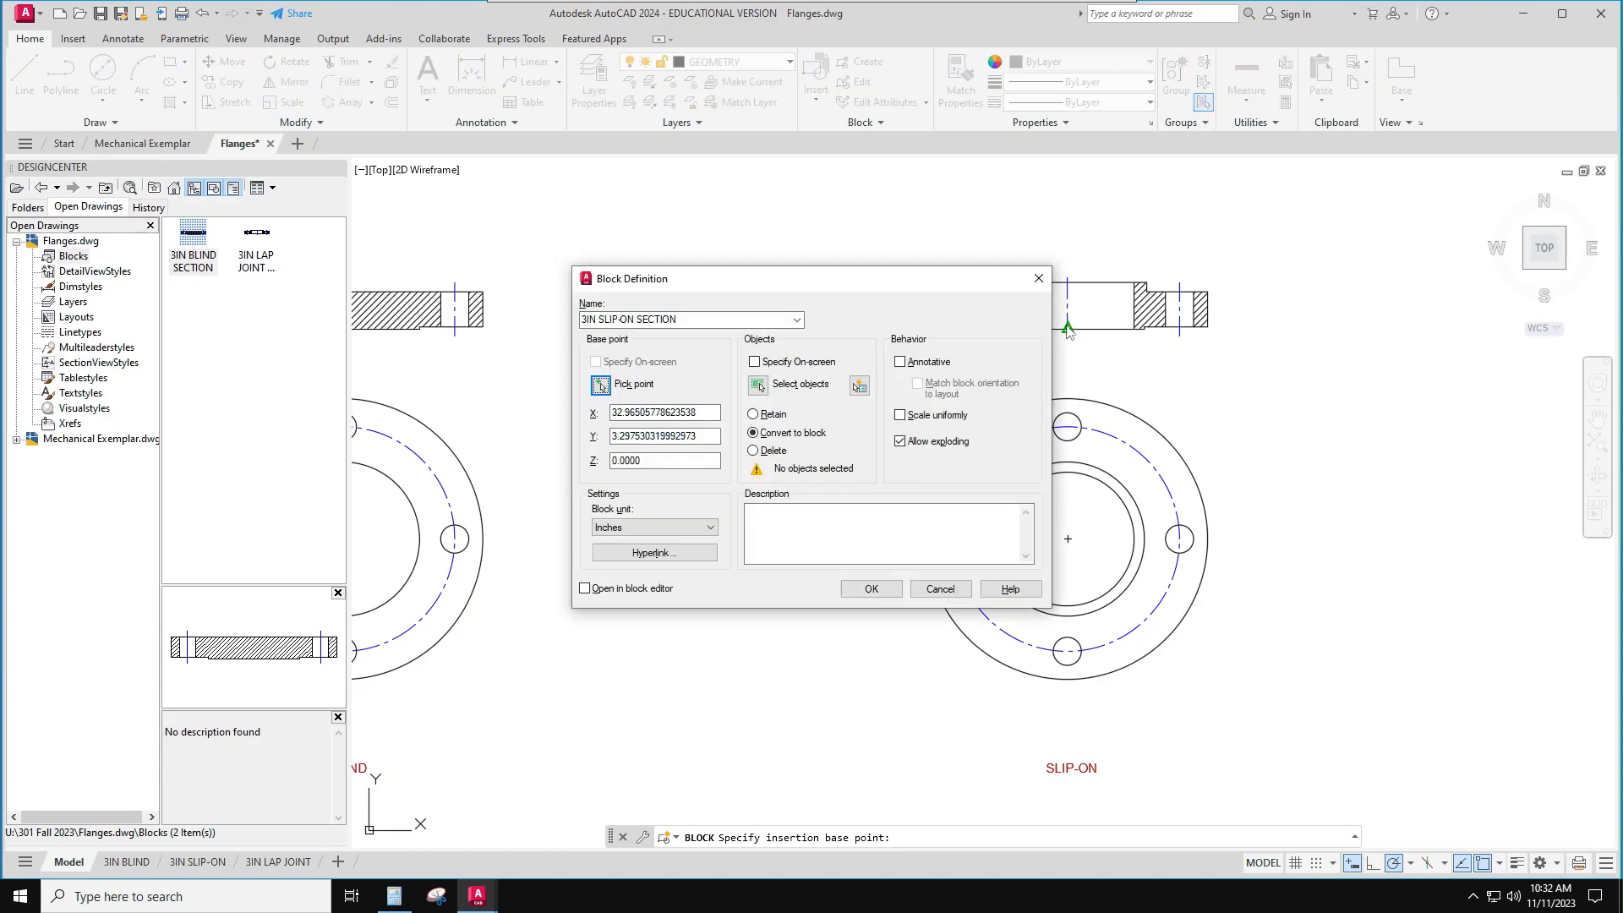
Select all objects of the slip-on flange section view and create the block with Convert to block
left_click(758, 386)
left_click(1255, 364)
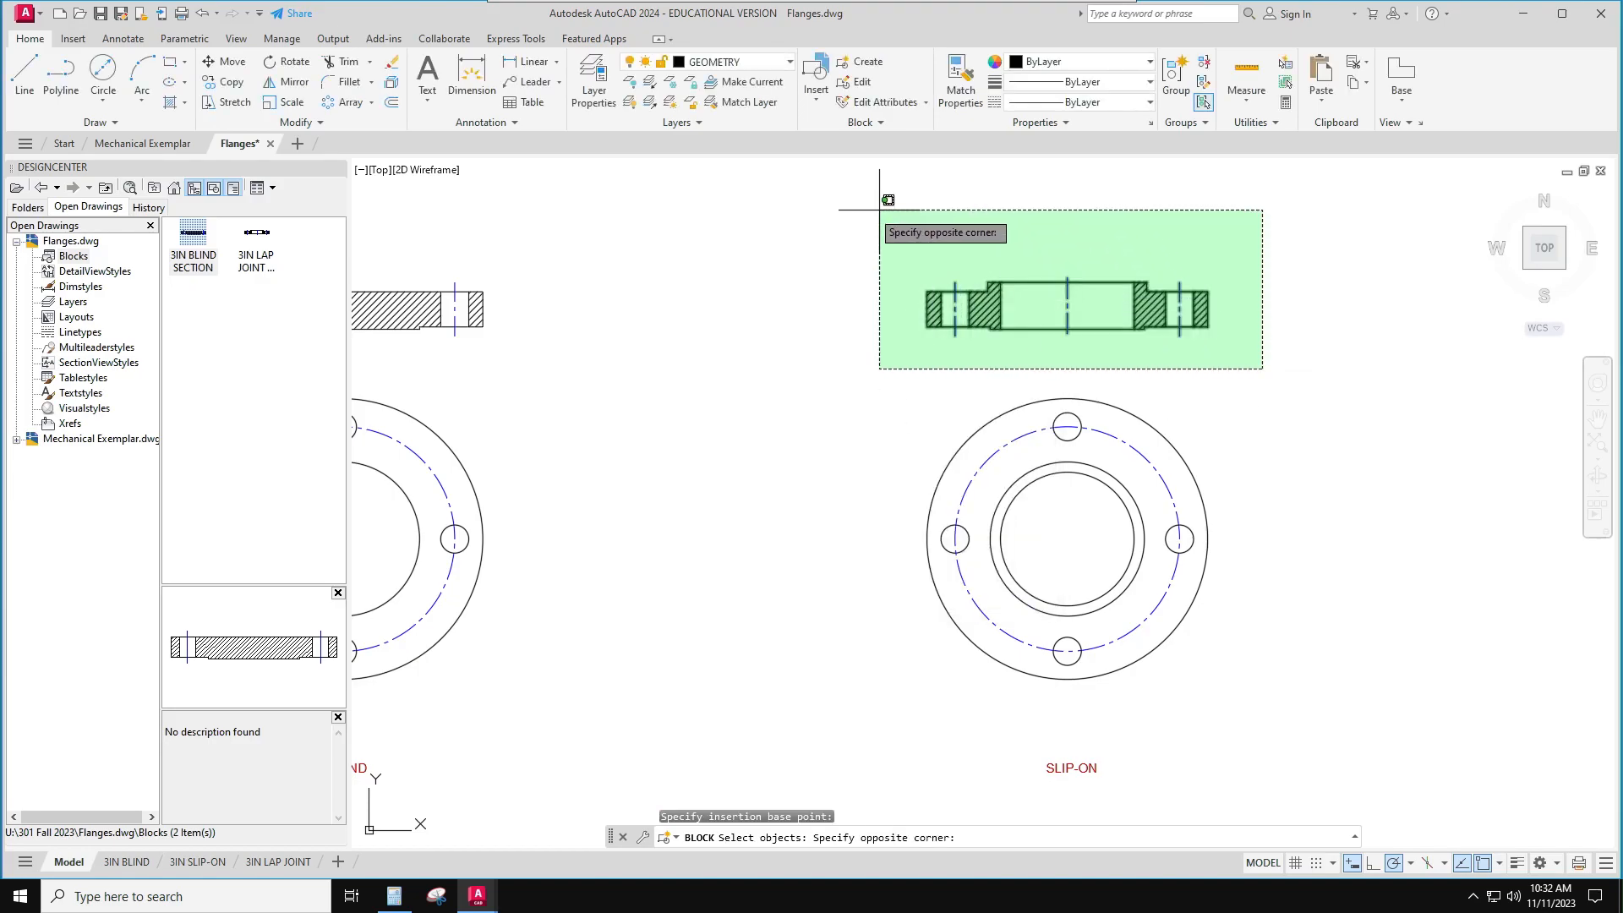
left_click(845, 210)
key("Return")
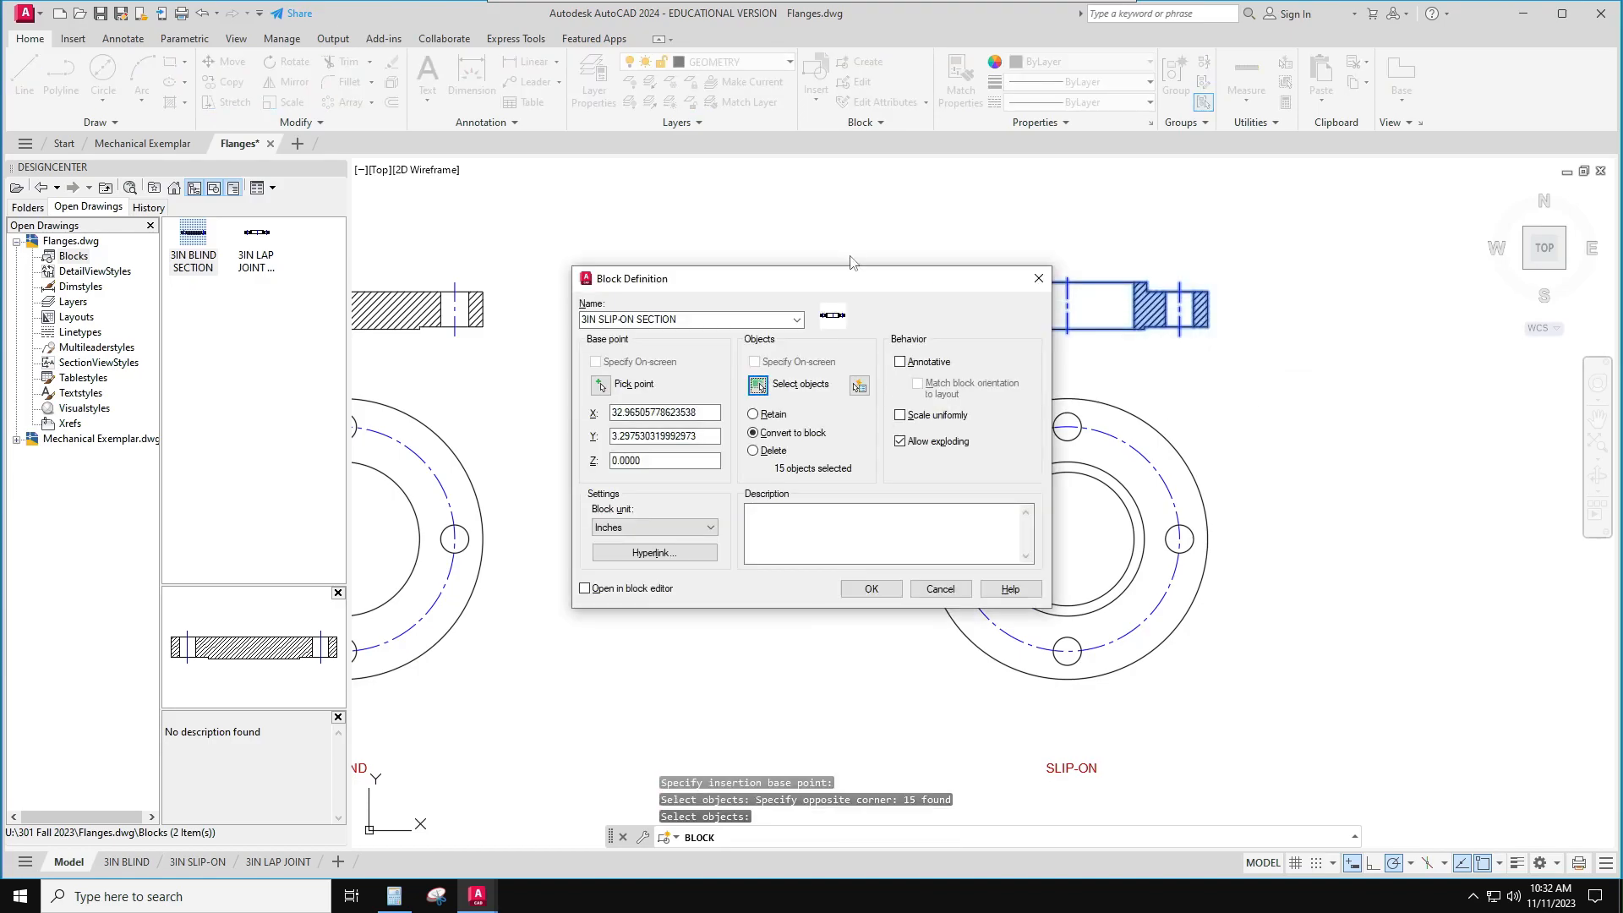
left_click(868, 590)
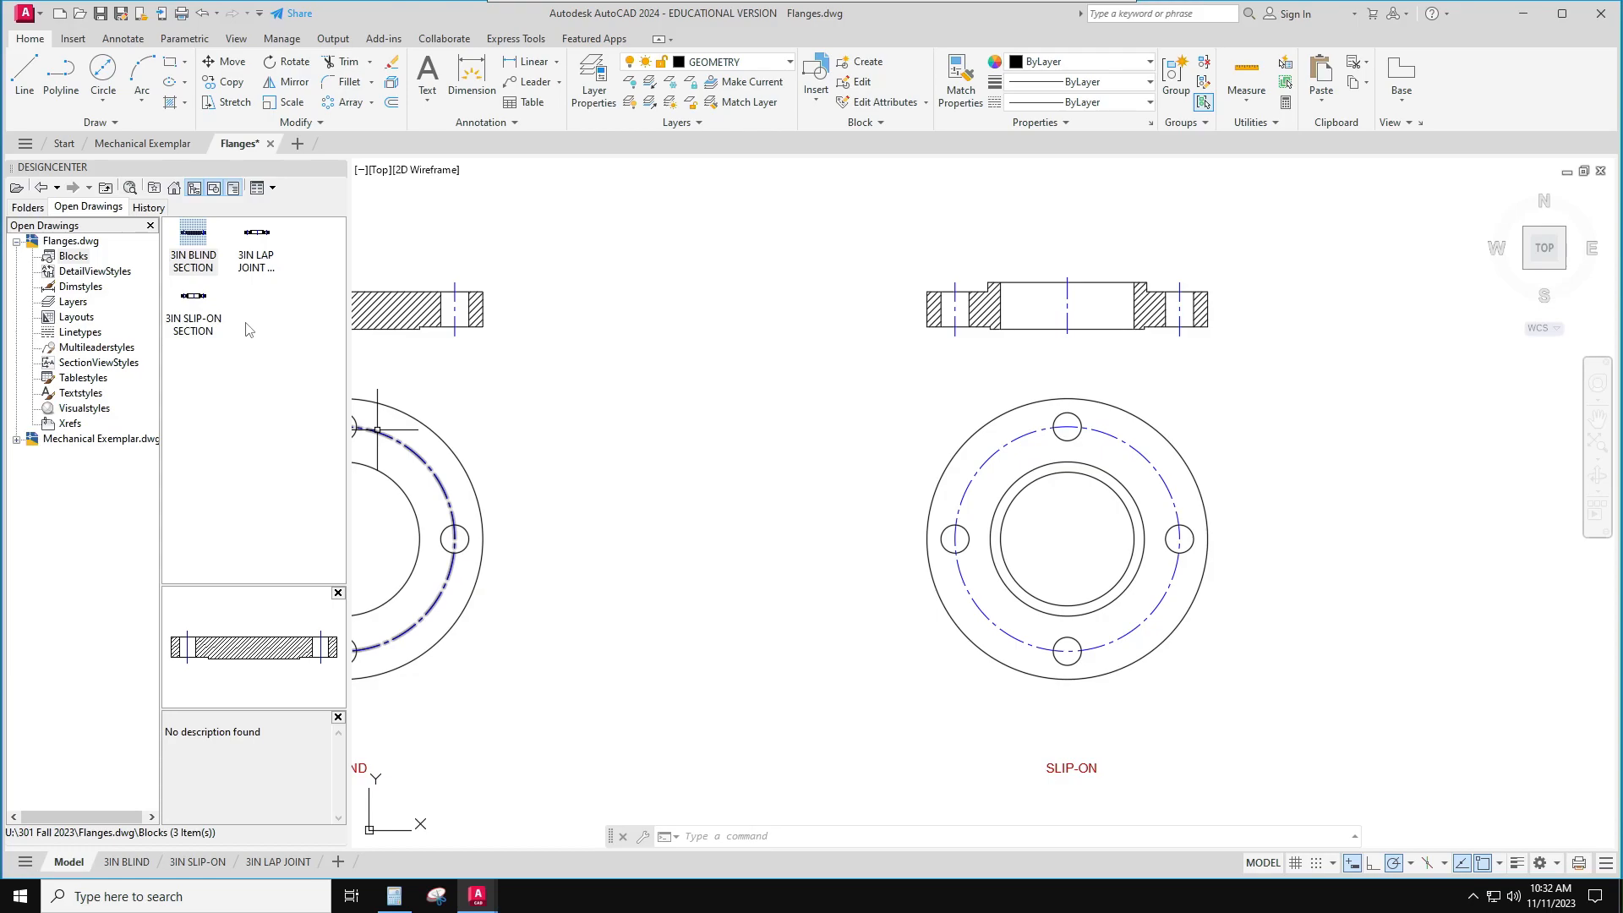
Save the Flanges drawing with all three flange section blocks defined
key("Escape")
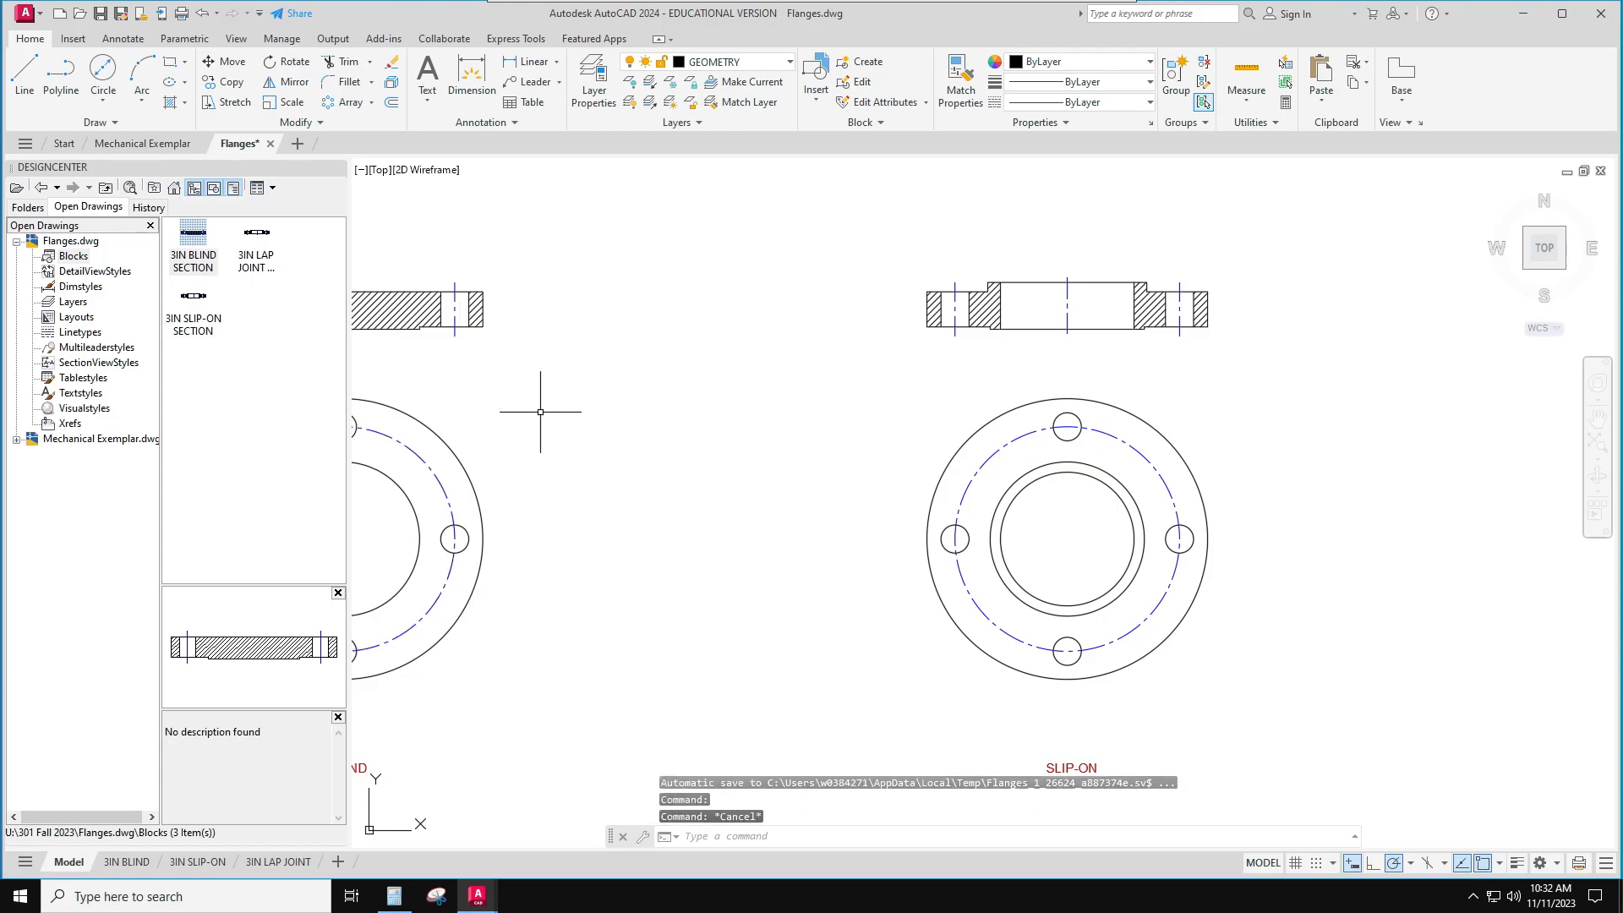
scroll(547, 436, "down", 2)
scroll(547, 436, "down", 2)
middle_click_drag(548, 436, 819, 440)
left_click(98, 17)
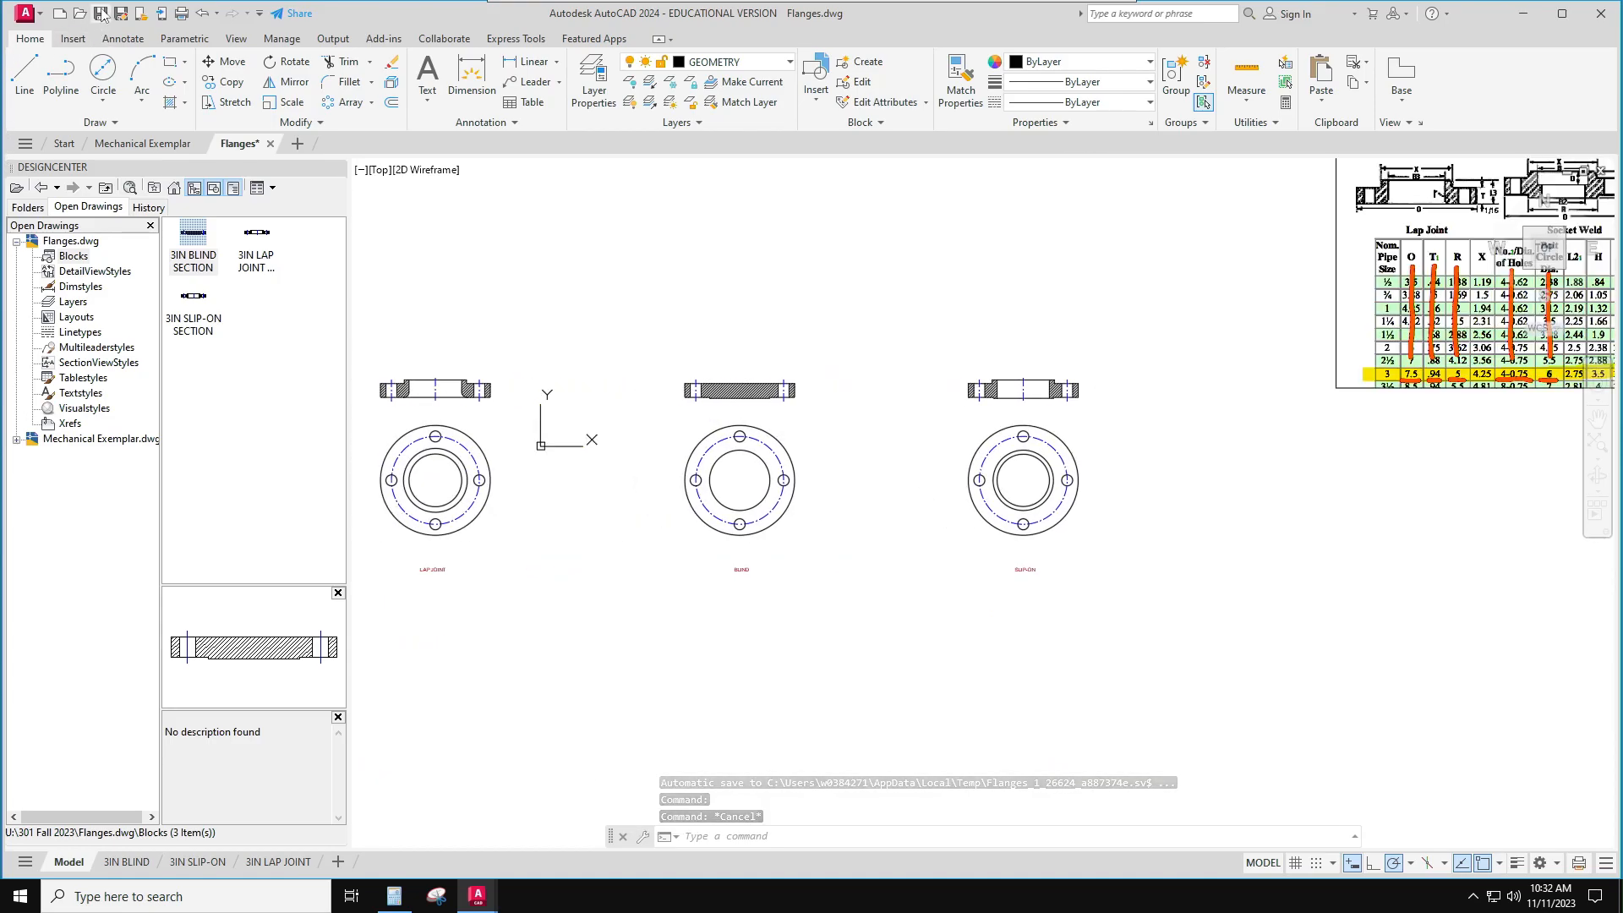